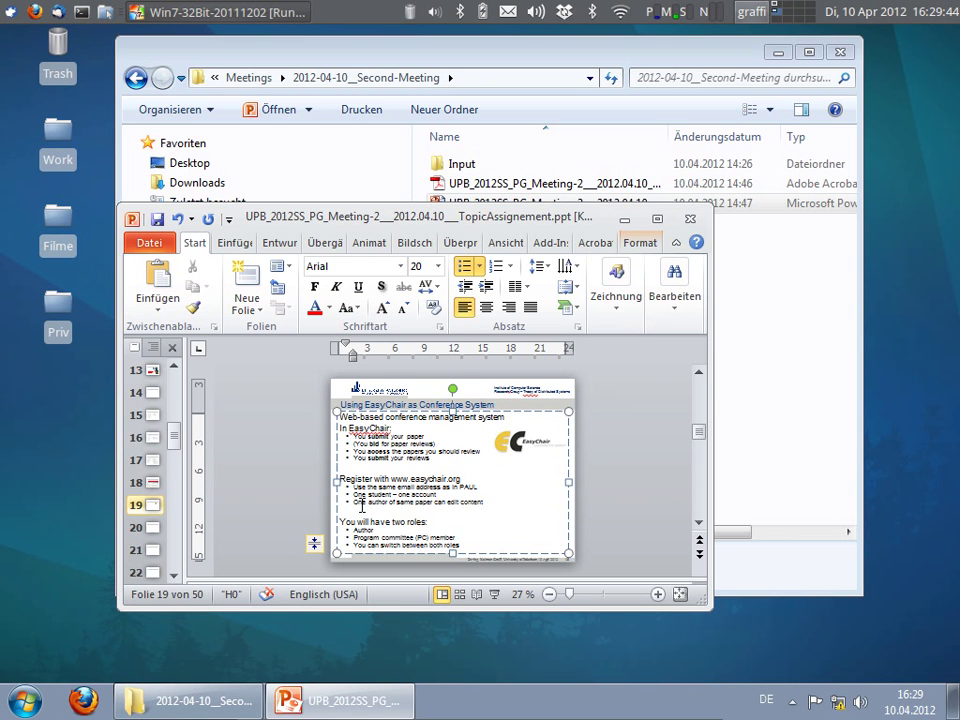
Present the EasyChair slides from slide 19 through "Reviewing as PC Member" on slide 22, and end the slide show.
key(shift+F5)
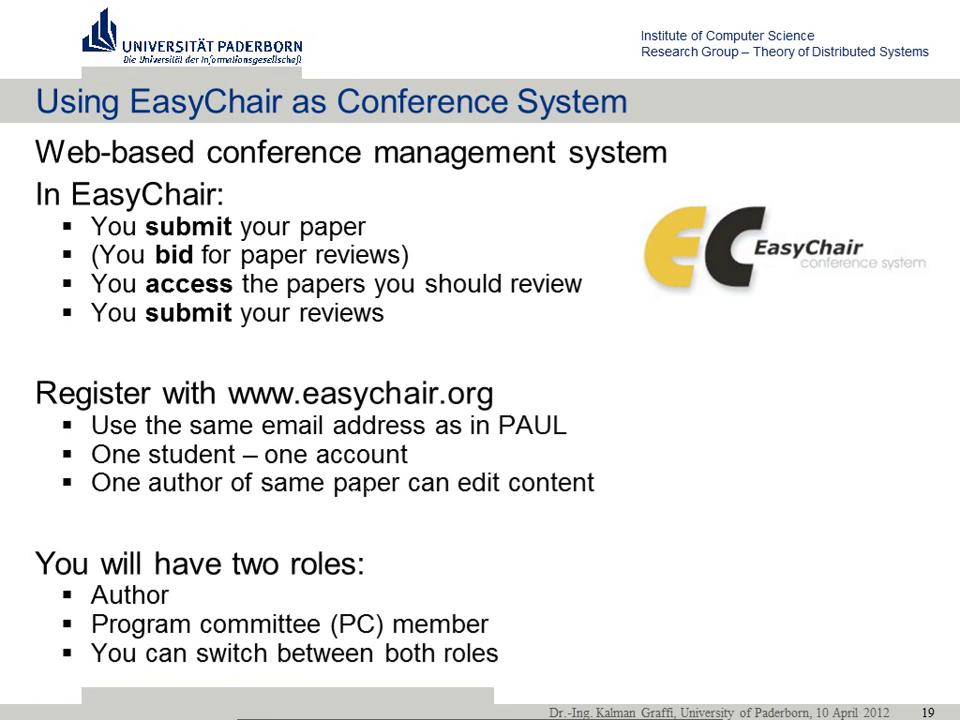
key(Right)
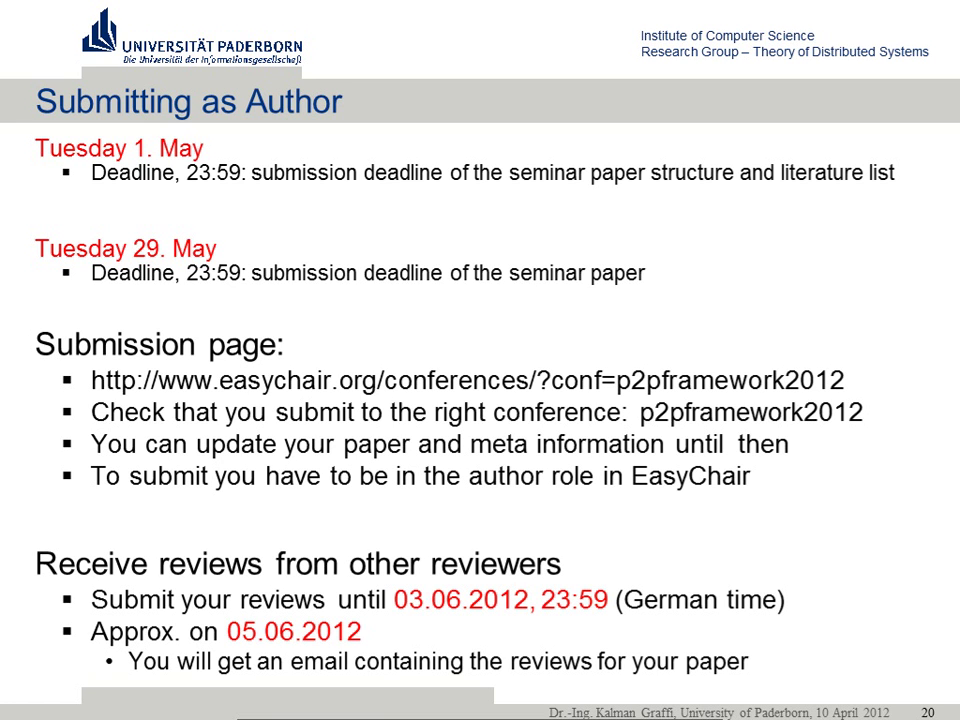
key(Right)
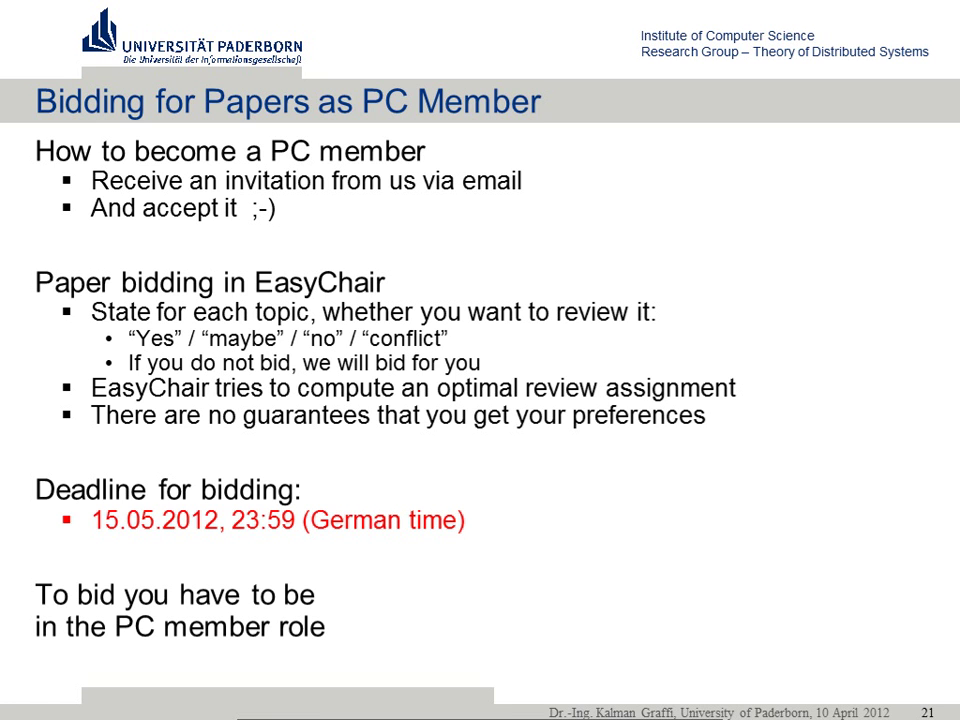
key(Right)
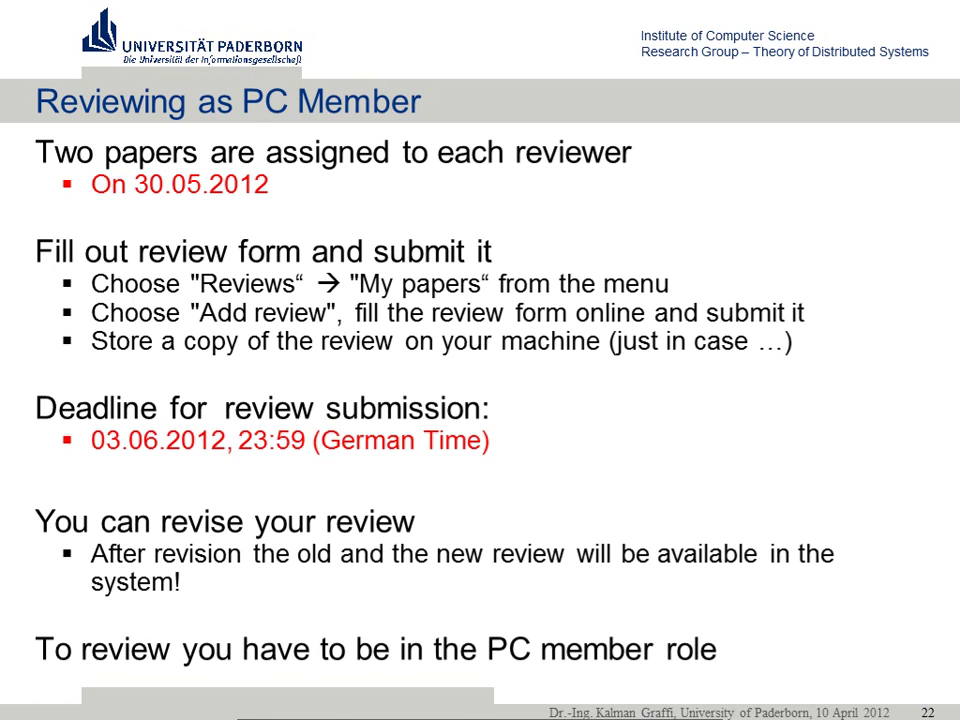
key(Escape)
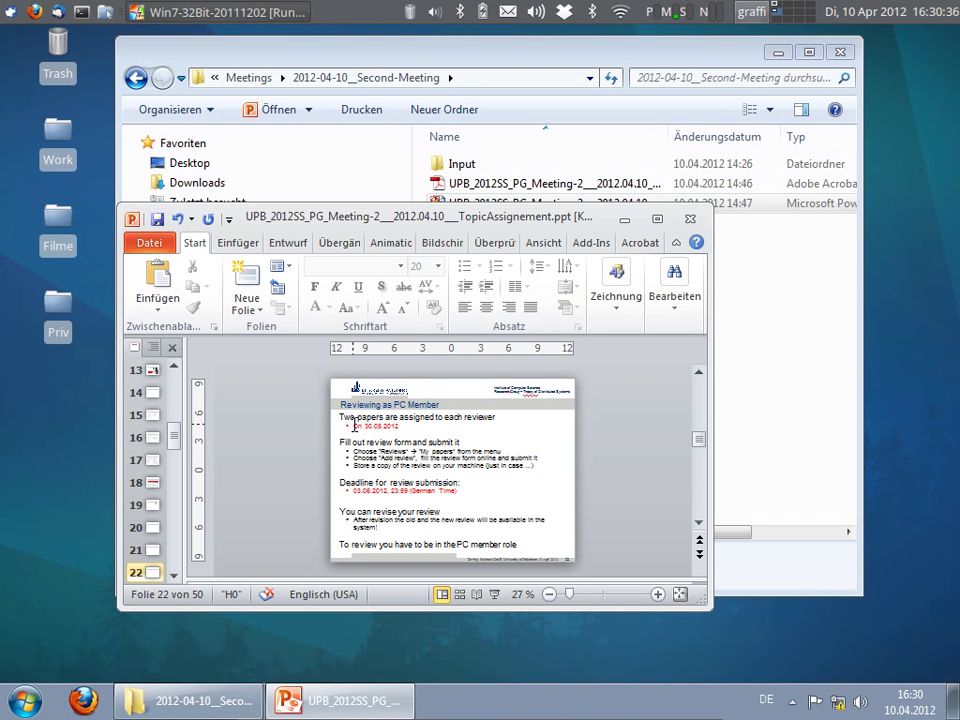
Change "Two" to "Three" in the first line of the "Reviewing as PC Member" slide and save the presentation.
click(352, 425)
double_click(347, 417)
text(Three)
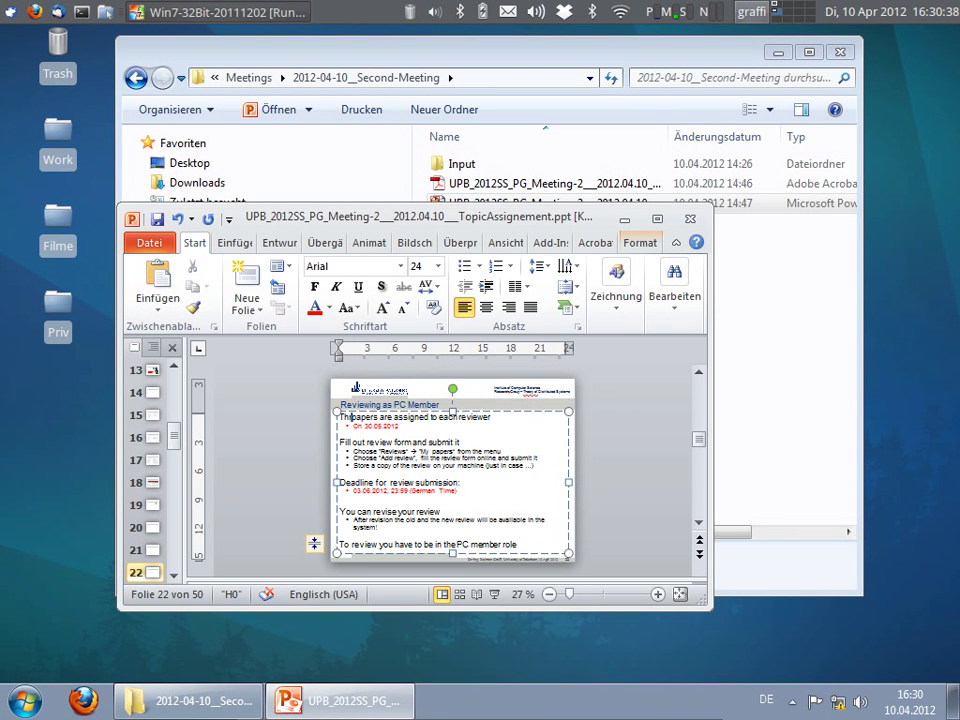
key(ctrl+s)
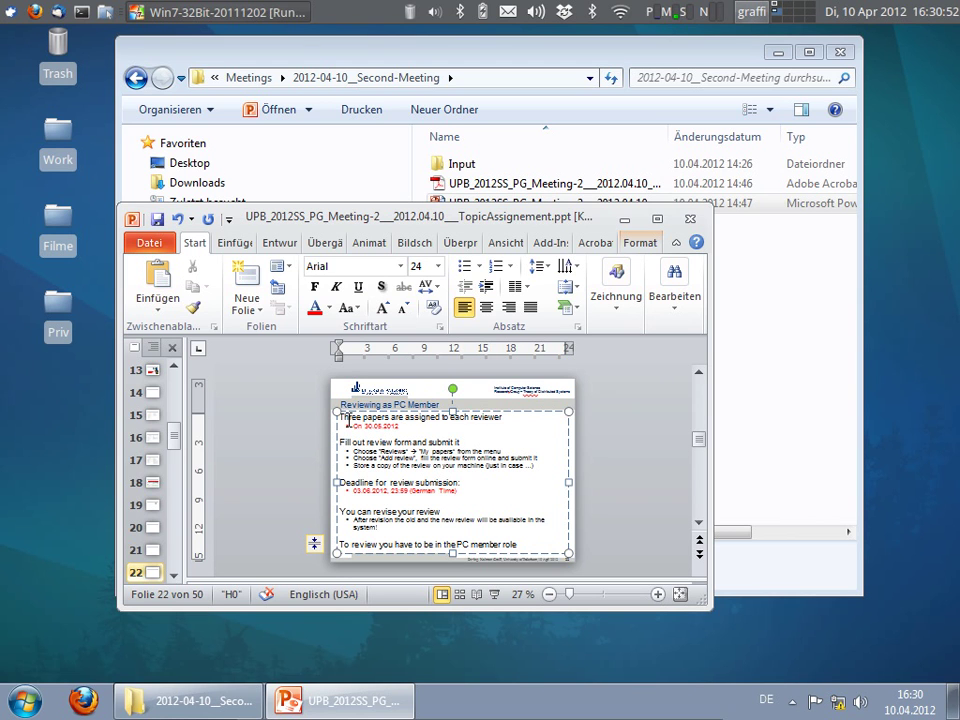
Maximize the presentation window and present from the "Reviewing as PC Member" slide to slide 23, ending the show there.
click(657, 222)
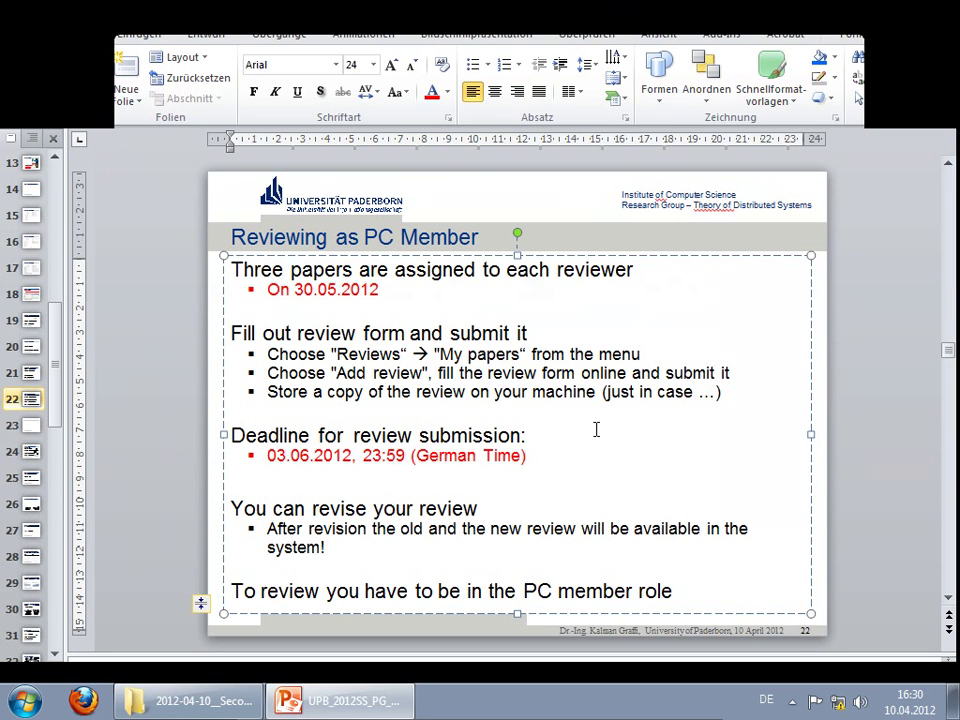
key(shift+F5)
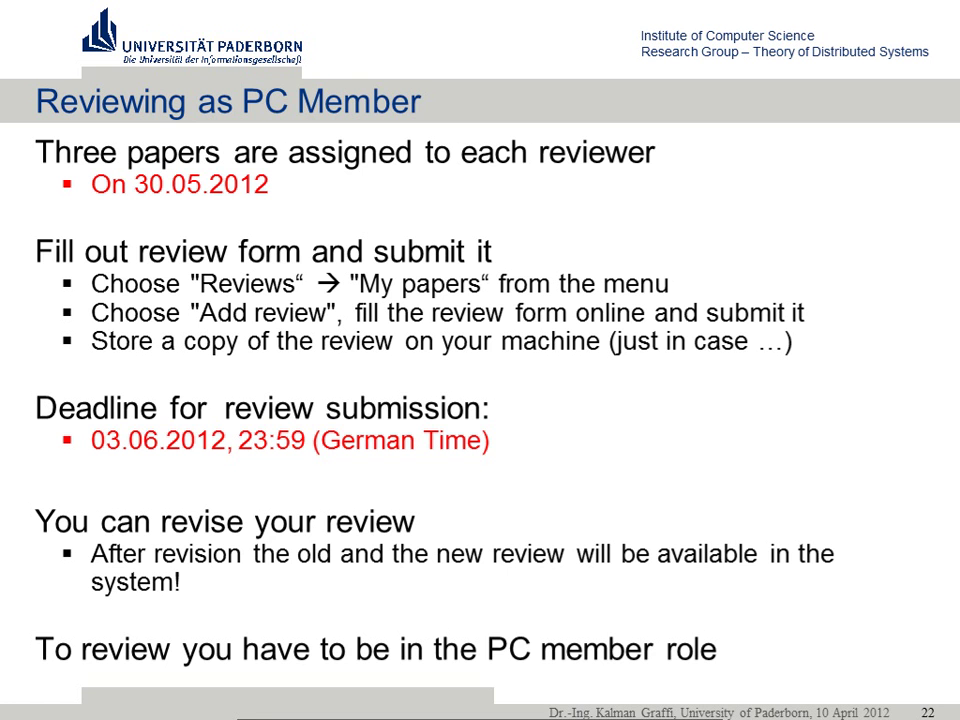
key(Right)
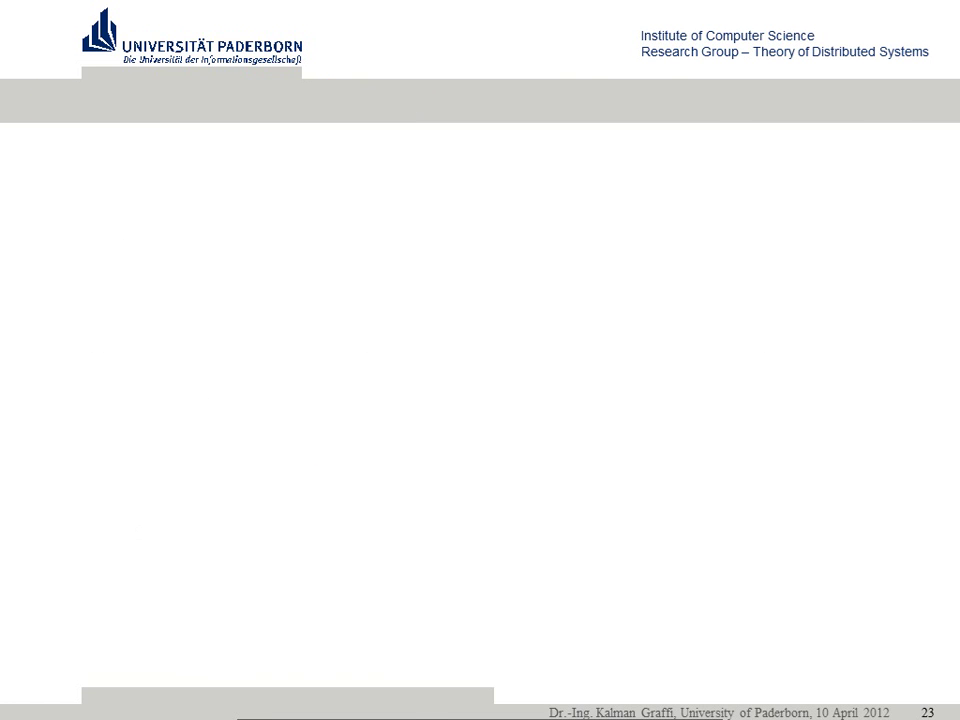
key(Escape)
Switch to Firefox and request easychair.org in a new tab.
key(alt+Tab)
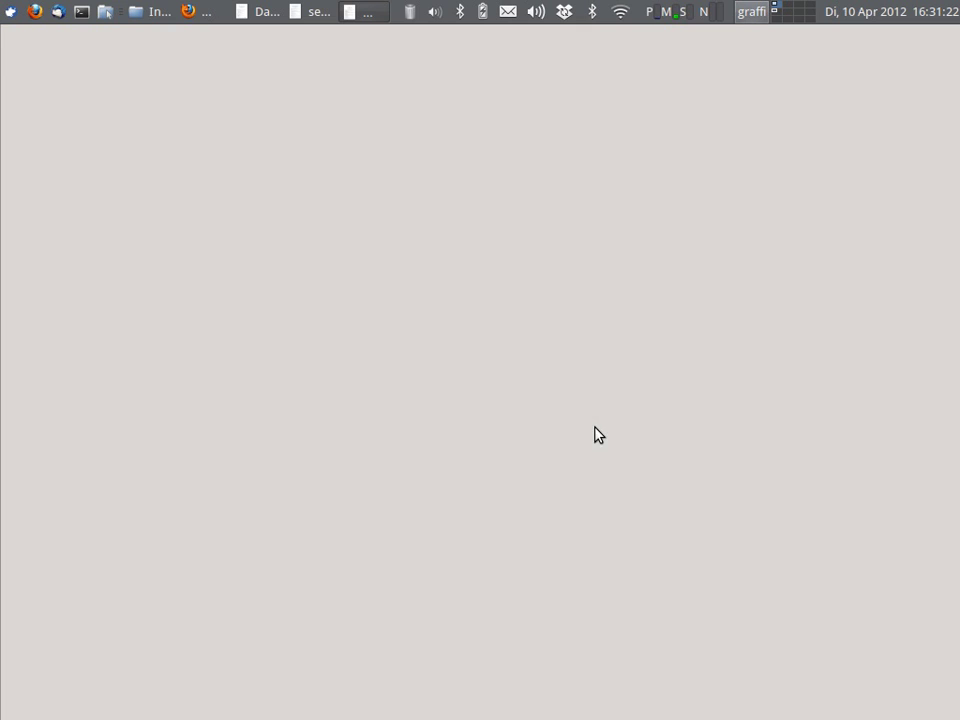
click(198, 12)
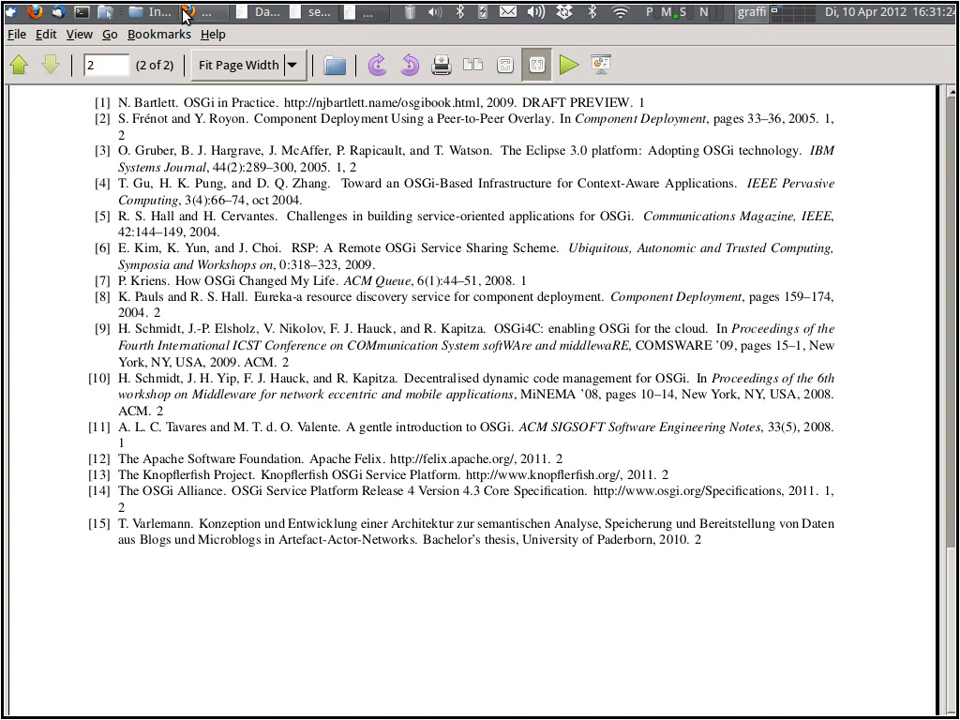
key(ctrl+t)
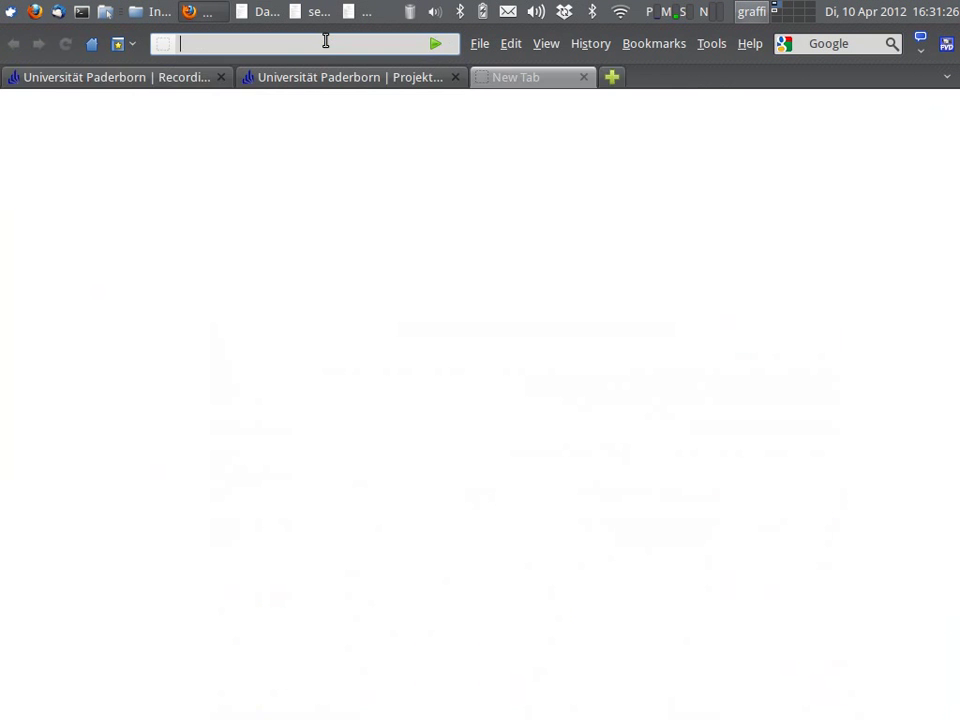
text(easy)
key(Down)
key(Return)
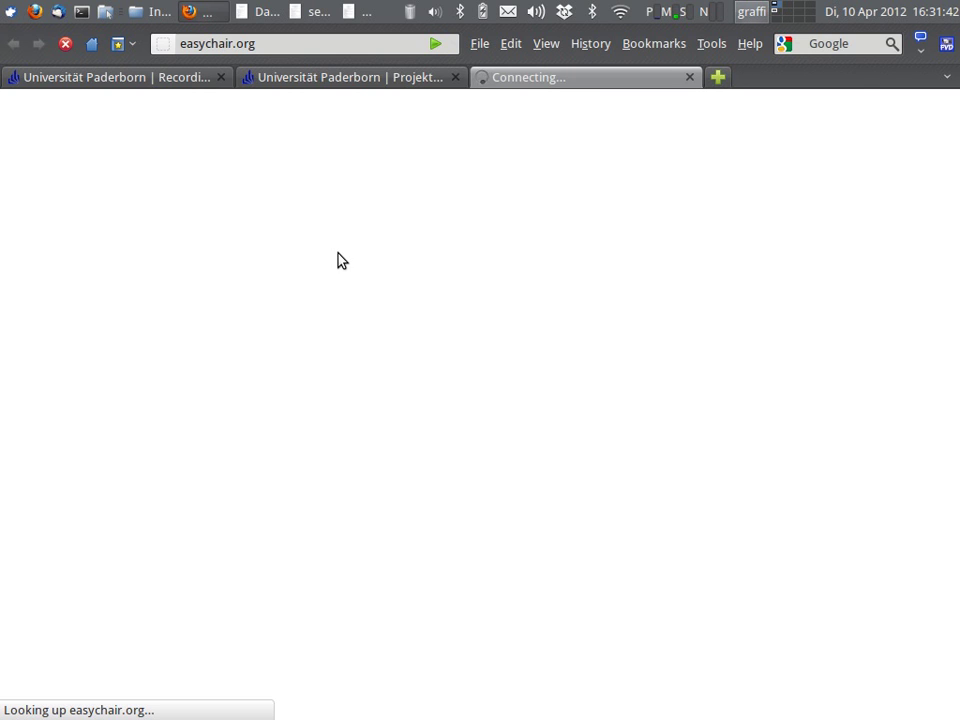
Reconnect to the webauth wireless network and request easychair.org again.
click(620, 15)
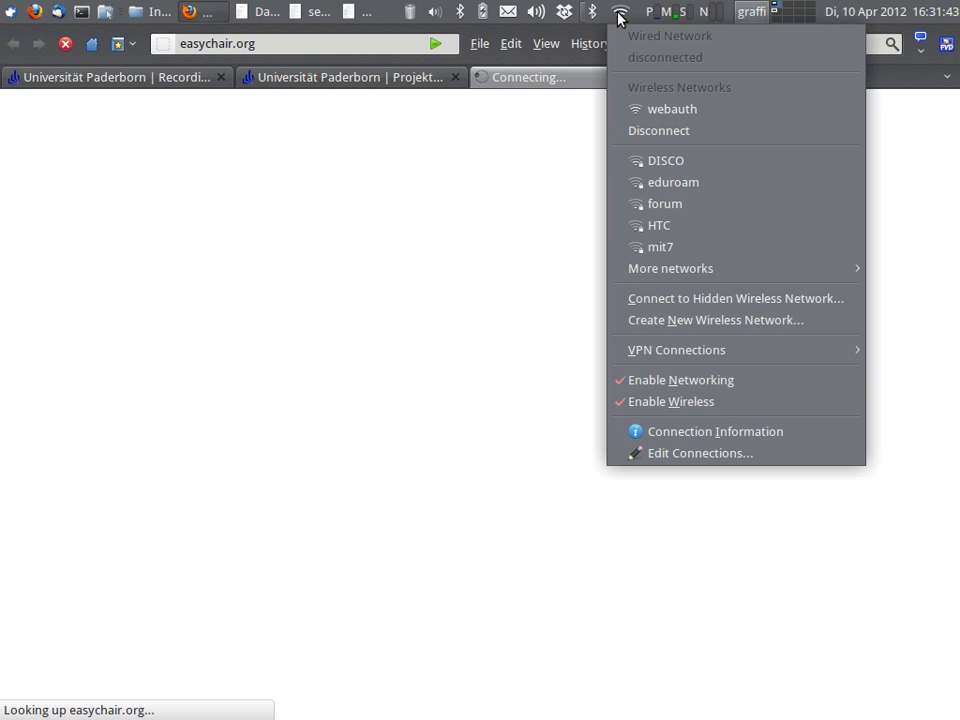
click(679, 108)
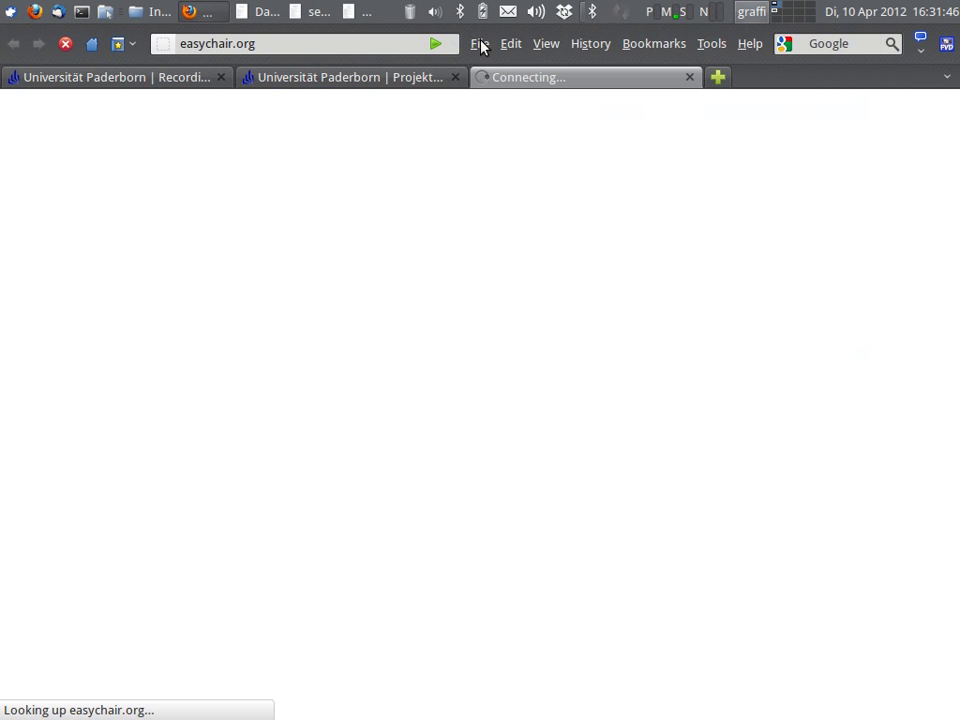
click(354, 44)
key(Return)
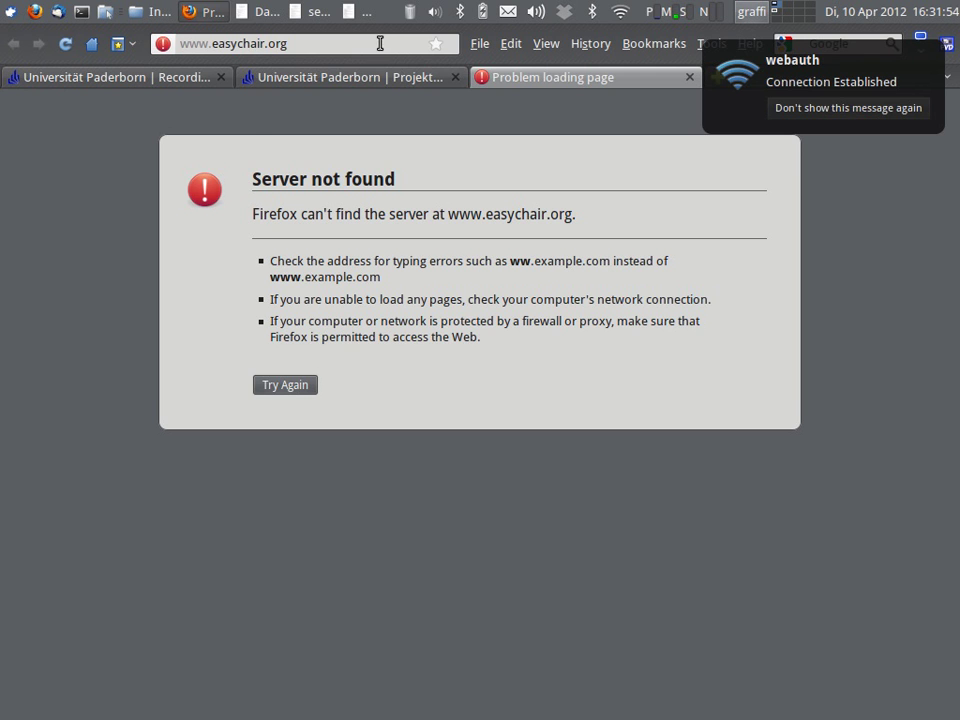
Request easychair.org once more and log in to the webauth network with the prefilled credentials.
click(420, 76)
click(510, 77)
click(332, 43)
text(easychair.org)
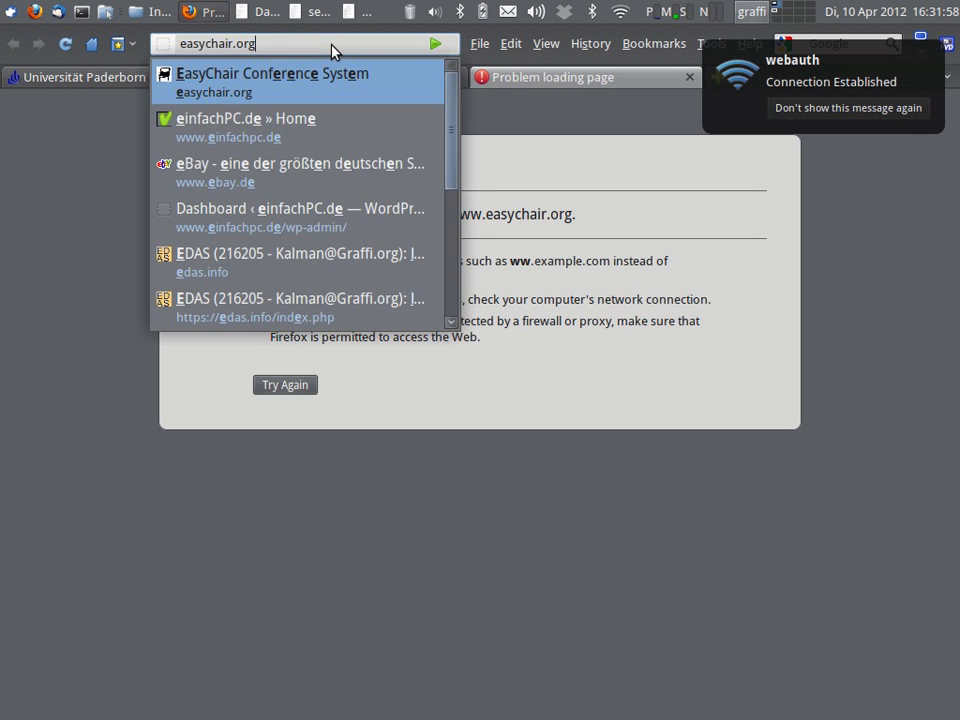
key(Return)
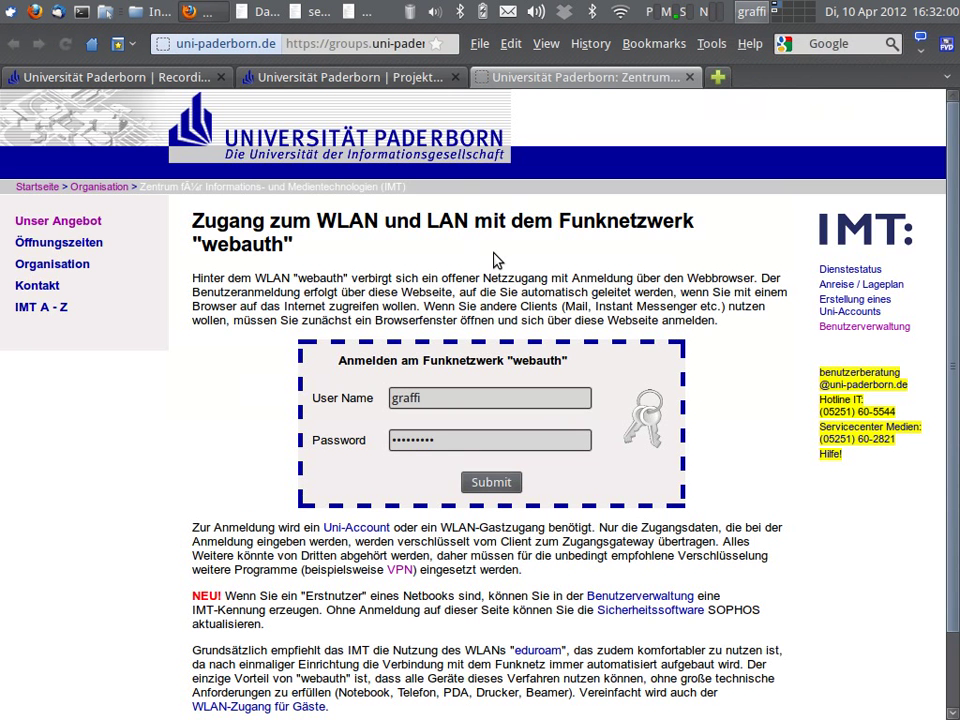
click(484, 484)
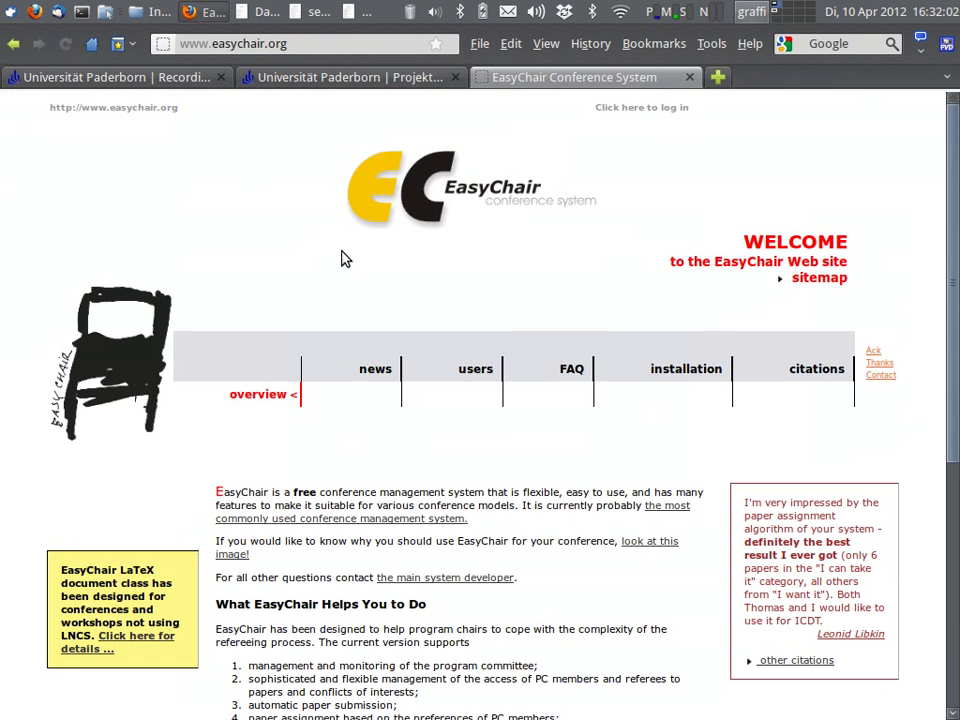
Open the EasyChair login page and sign in with the prefilled user name and the account password.
click(656, 114)
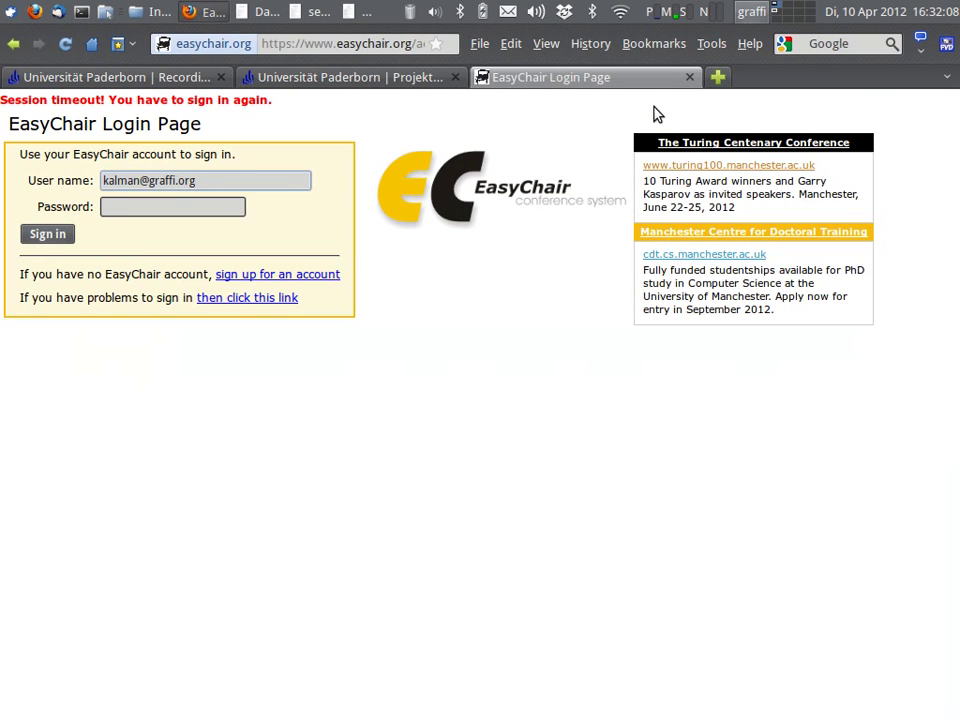
click(152, 209)
text(********)
click(52, 234)
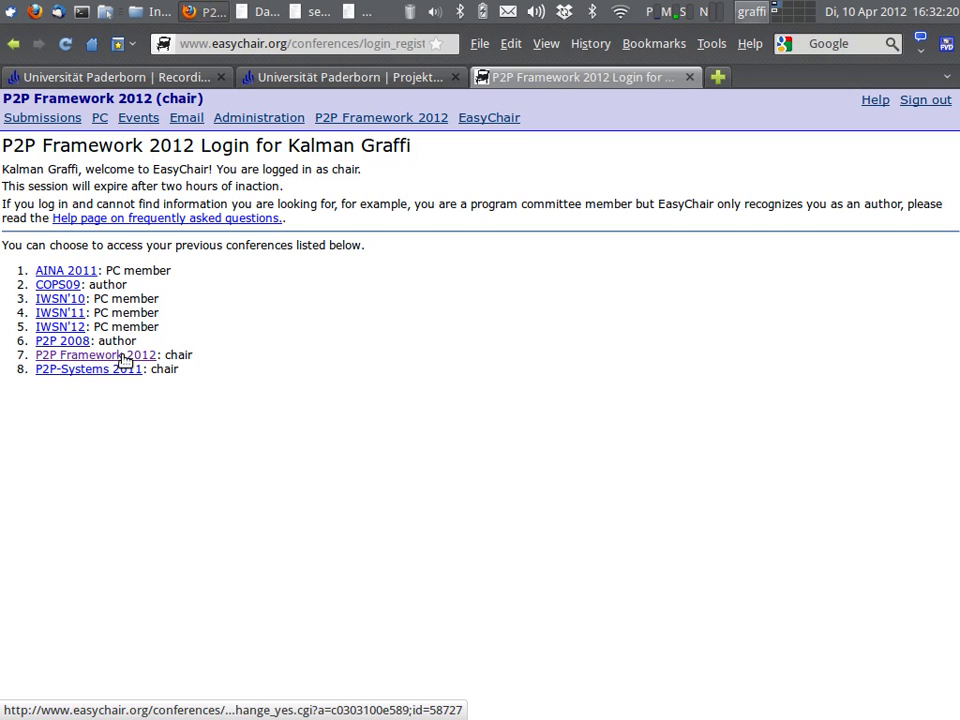
Open the P2P Framework 2012 conference and view its list of submissions.
click(125, 360)
click(66, 120)
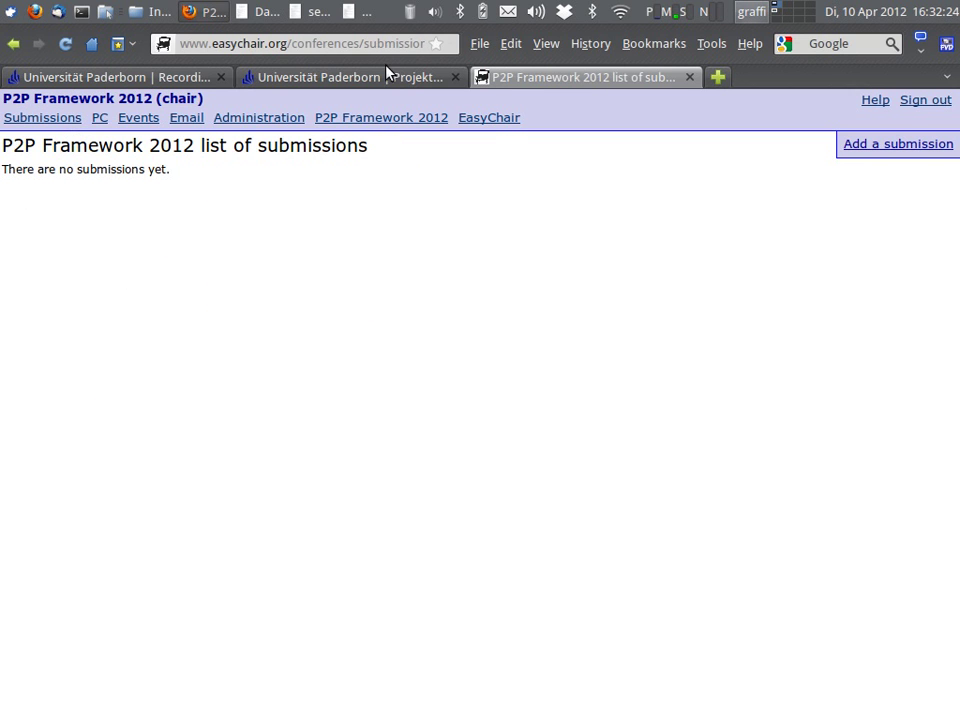
mouse_move(510, 134)
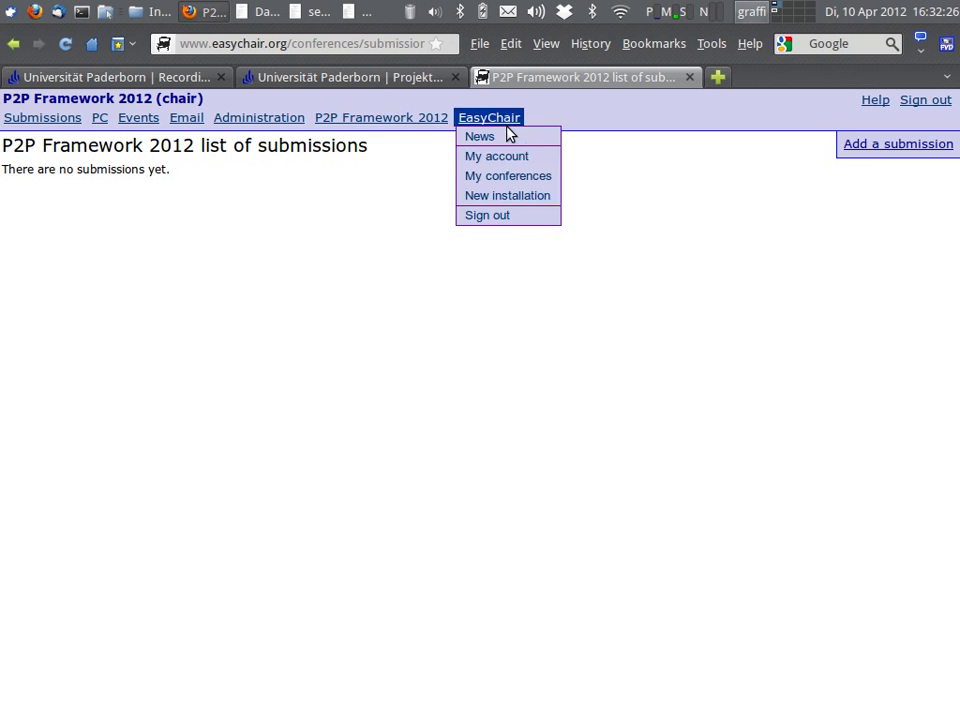
Return to the list of previous conferences and open the submissions list of P2P-Systems 2011.
click(7, 52)
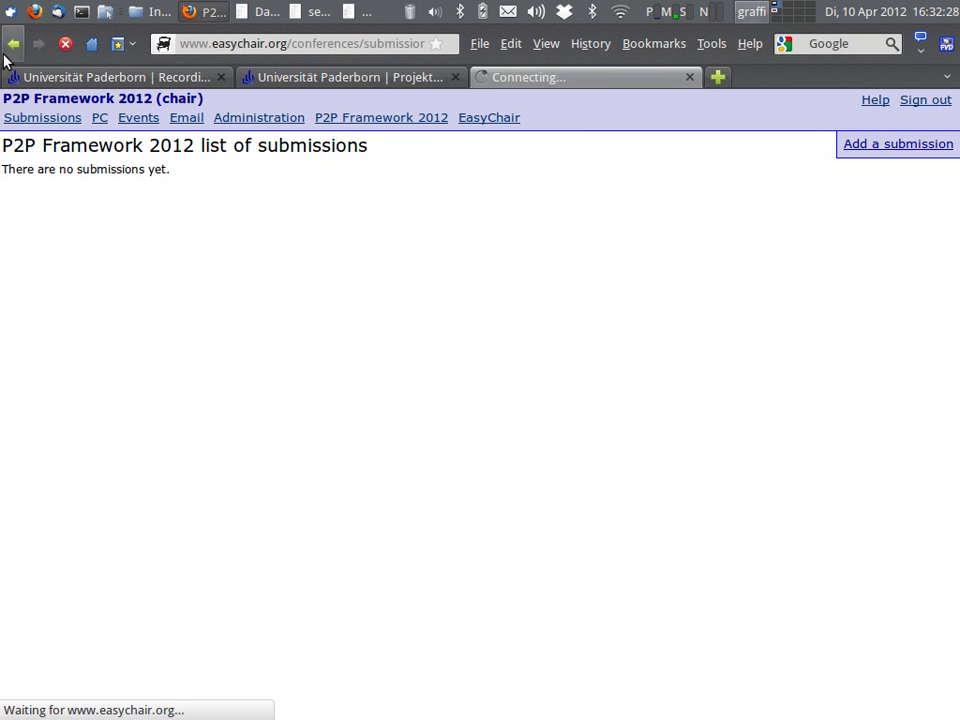
click(7, 54)
click(90, 370)
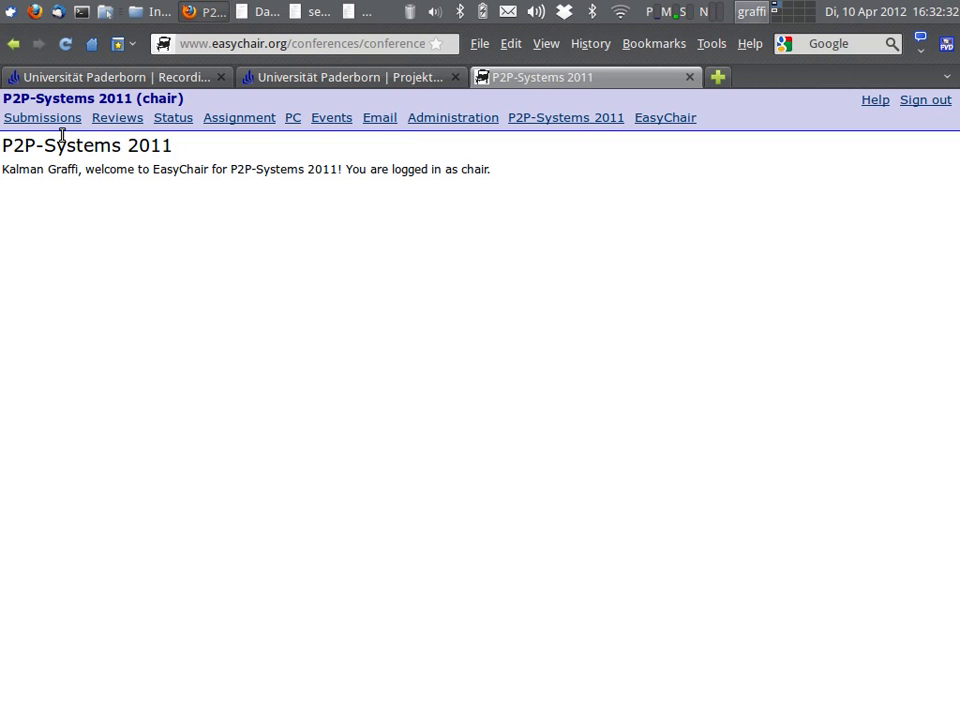
click(56, 119)
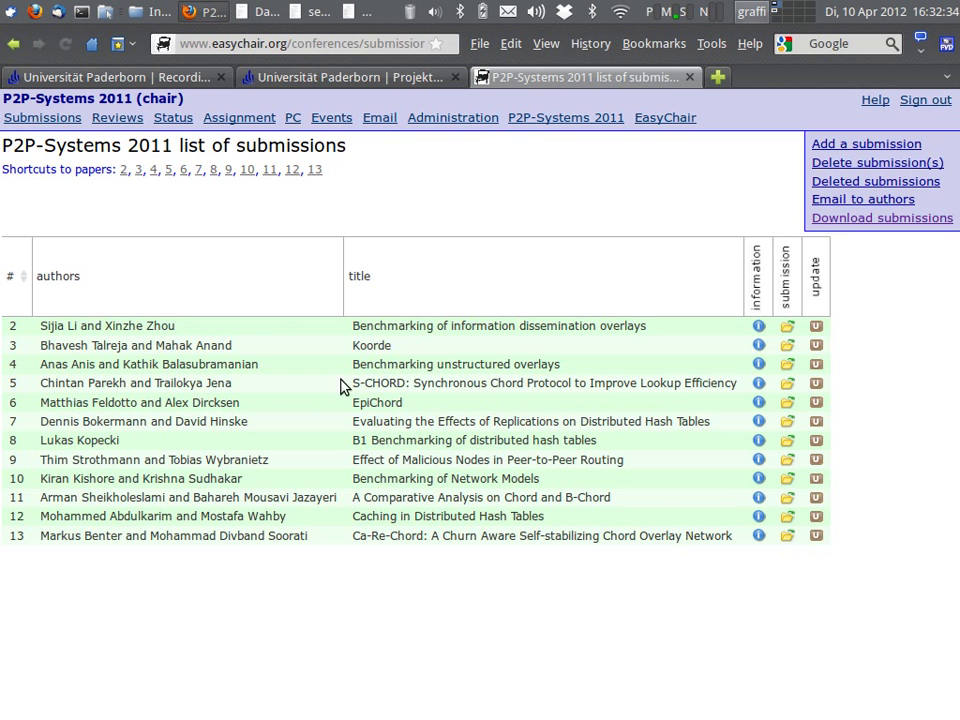
Look through the conference and account options and open the Change role page for P2P-Systems 2011.
mouse_move(565, 118)
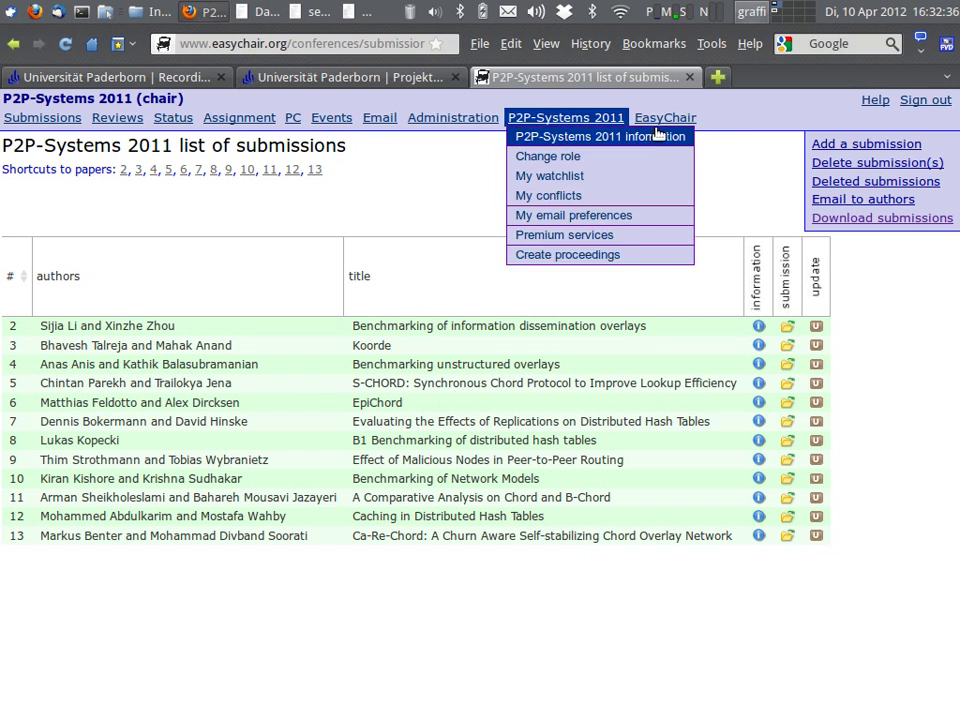
mouse_move(670, 117)
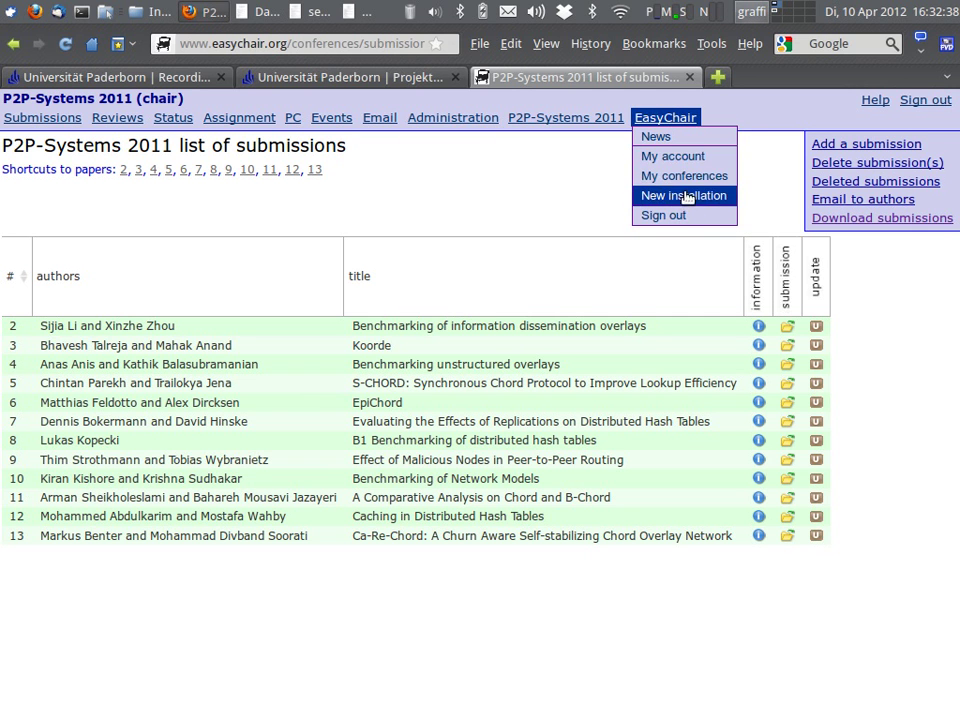
mouse_move(606, 128)
click(575, 158)
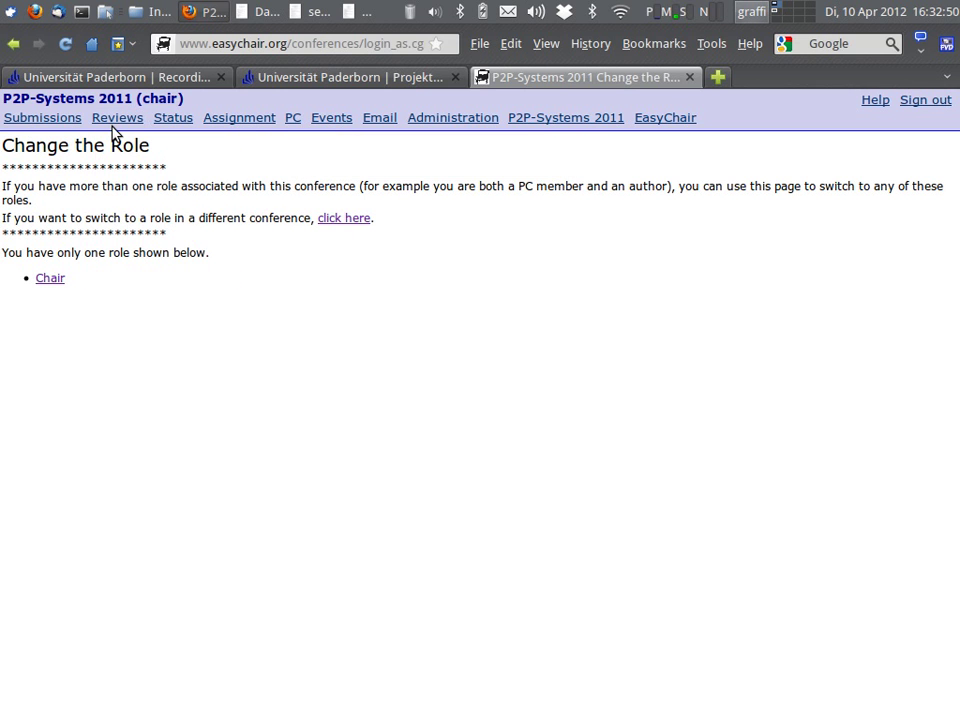
From the reviews of my assigned papers, open a new review for submission 13, Ca-Re-Chord, and examine its evaluation and review fields.
mouse_move(116, 122)
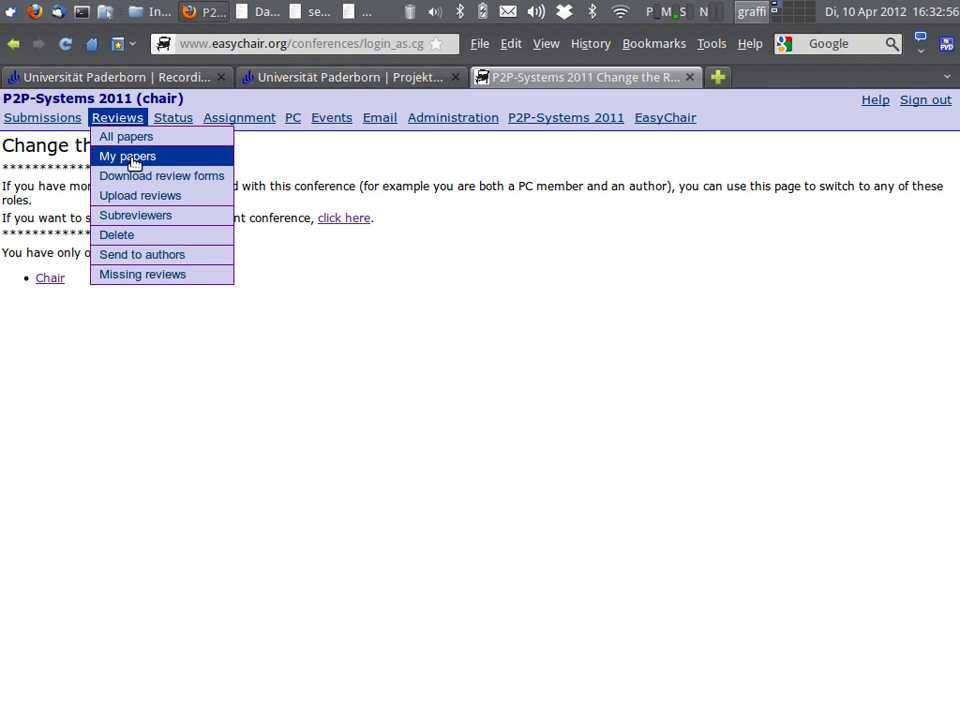
click(133, 162)
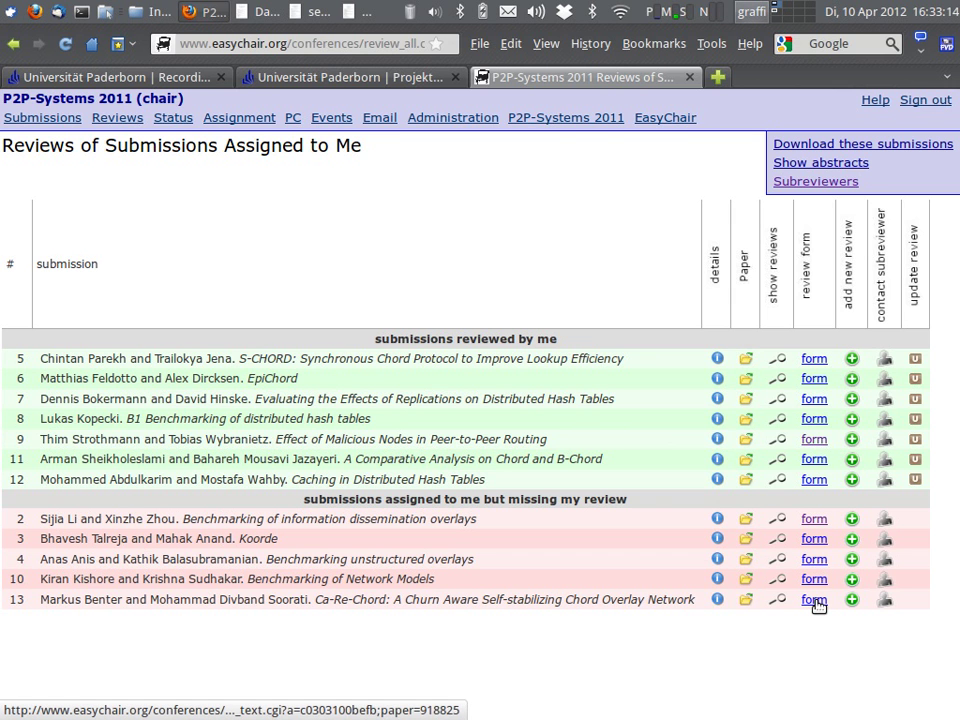
click(851, 600)
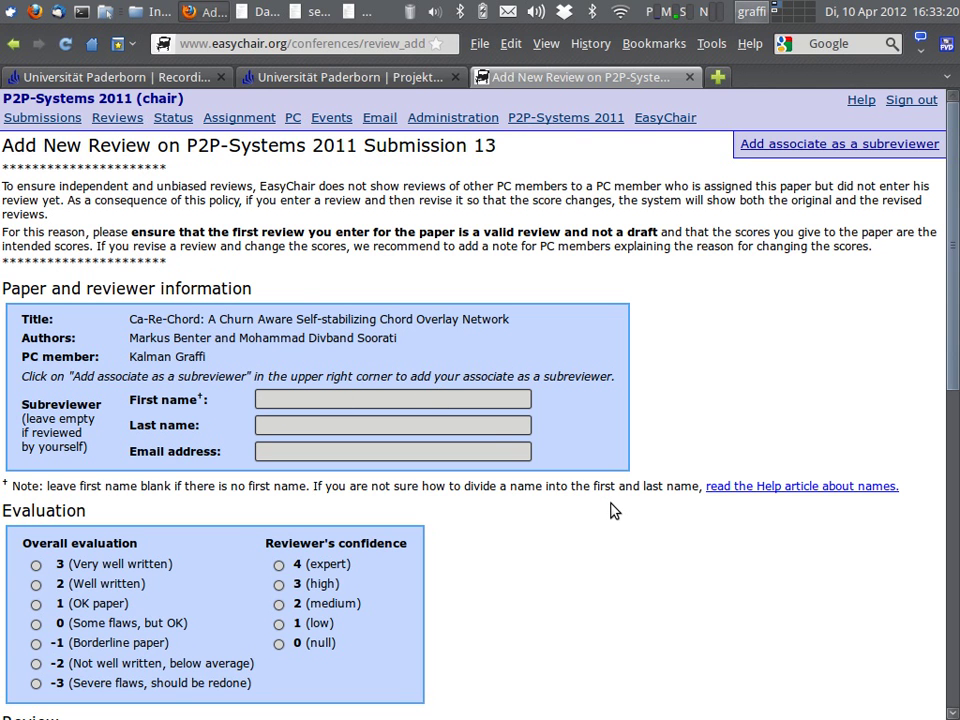
scroll(614, 510, down, 5)
scroll(614, 510, up, 4)
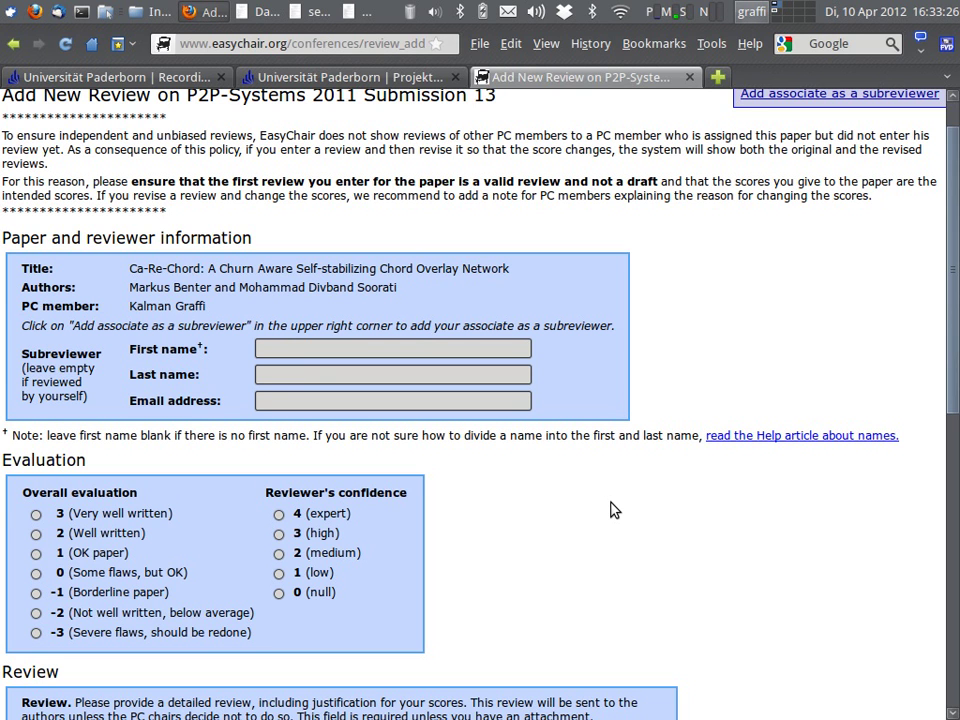
scroll(613, 505, down, 3)
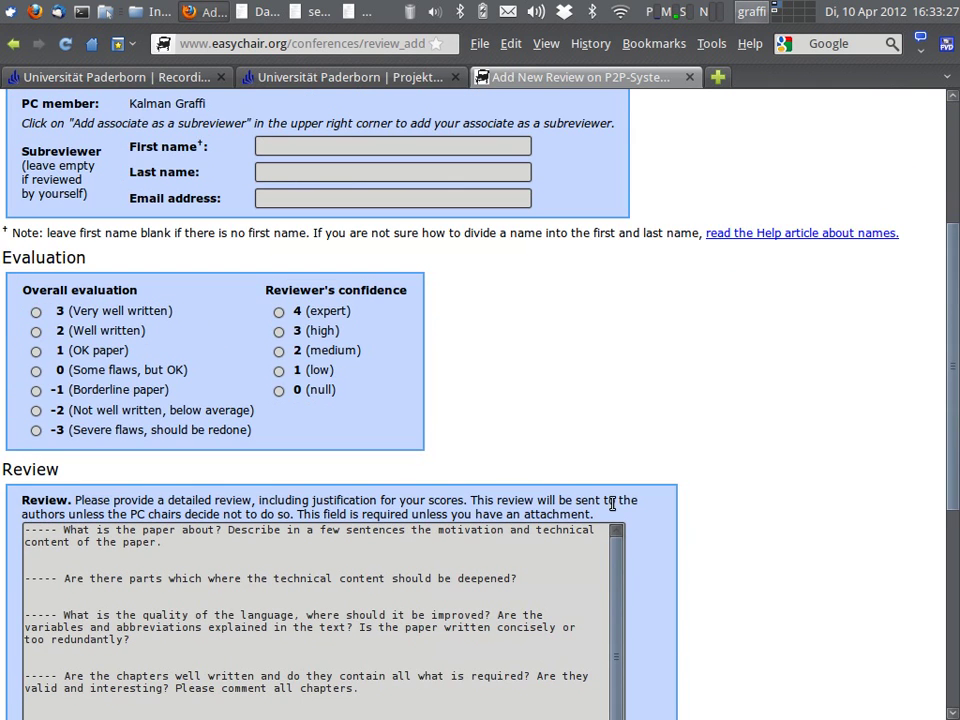
Rate the submission's overall evaluation as 2 (Well written) in the new review form.
click(35, 312)
click(36, 331)
scroll(620, 377, down, 5)
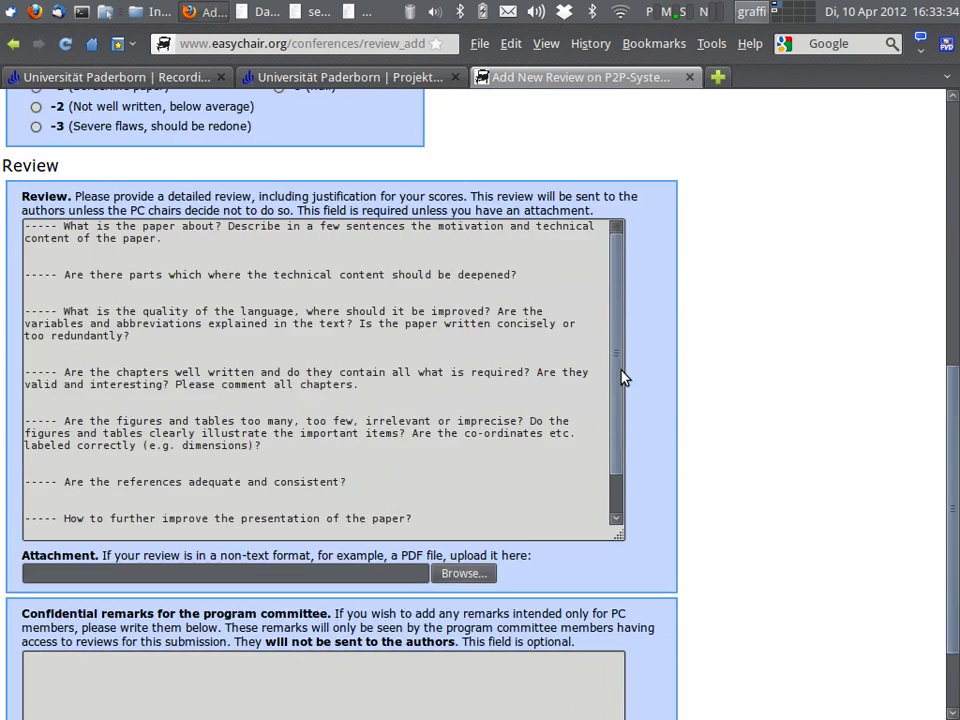
Examine the review template's questions on the paper's content, technical depth and language quality, highlighting the key phrases.
click(242, 248)
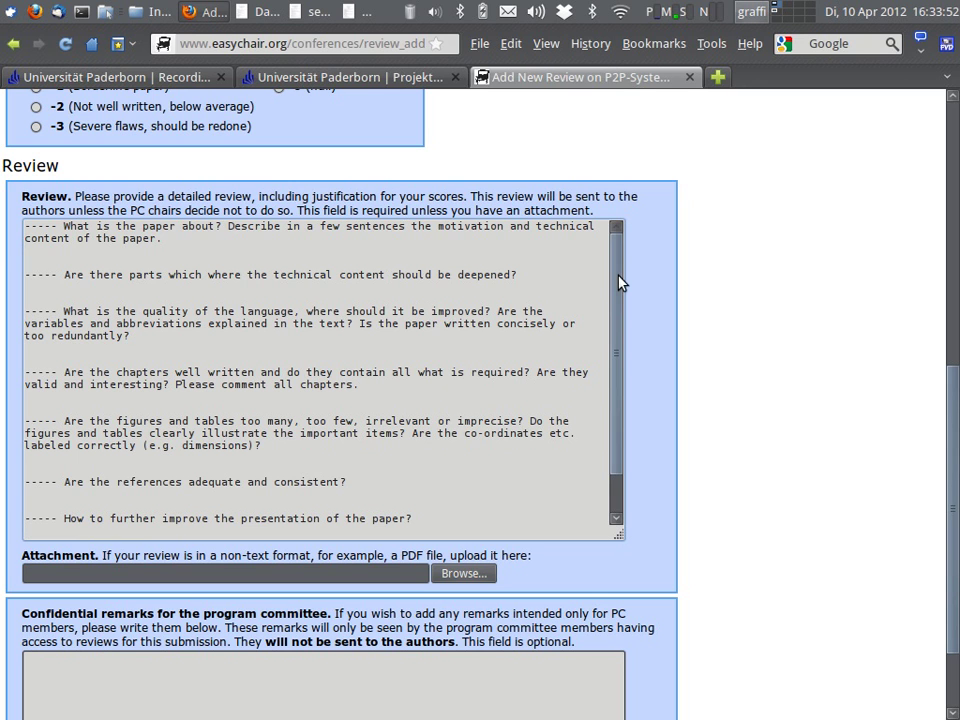
click(97, 226)
key(shift+Home)
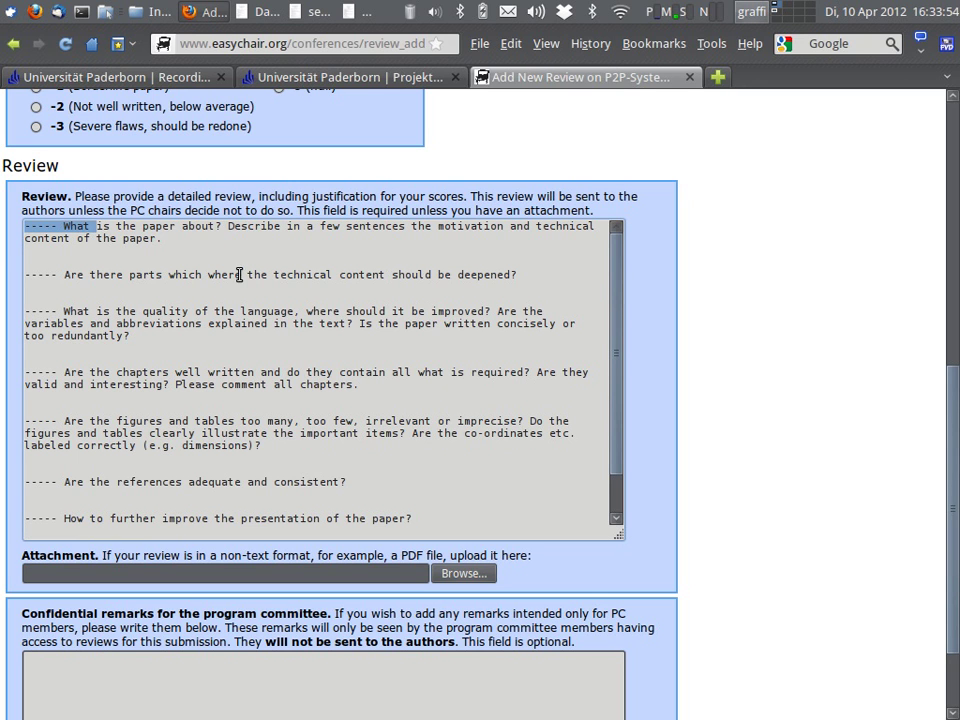
click(321, 271)
click(388, 274)
key(shift+Home)
click(388, 274)
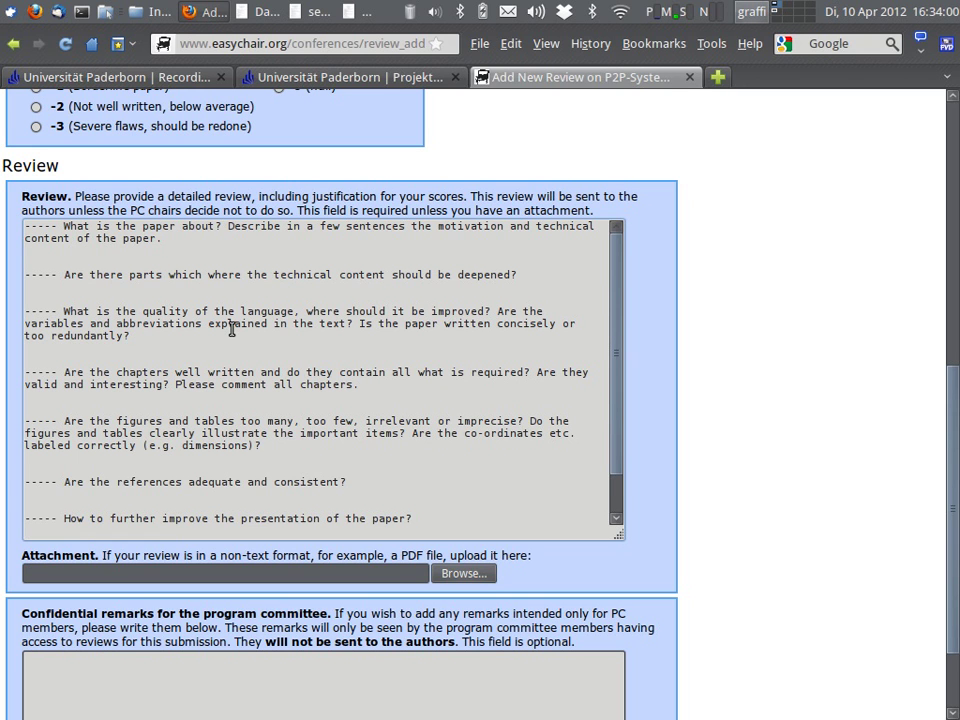
drag(146, 311, 295, 312)
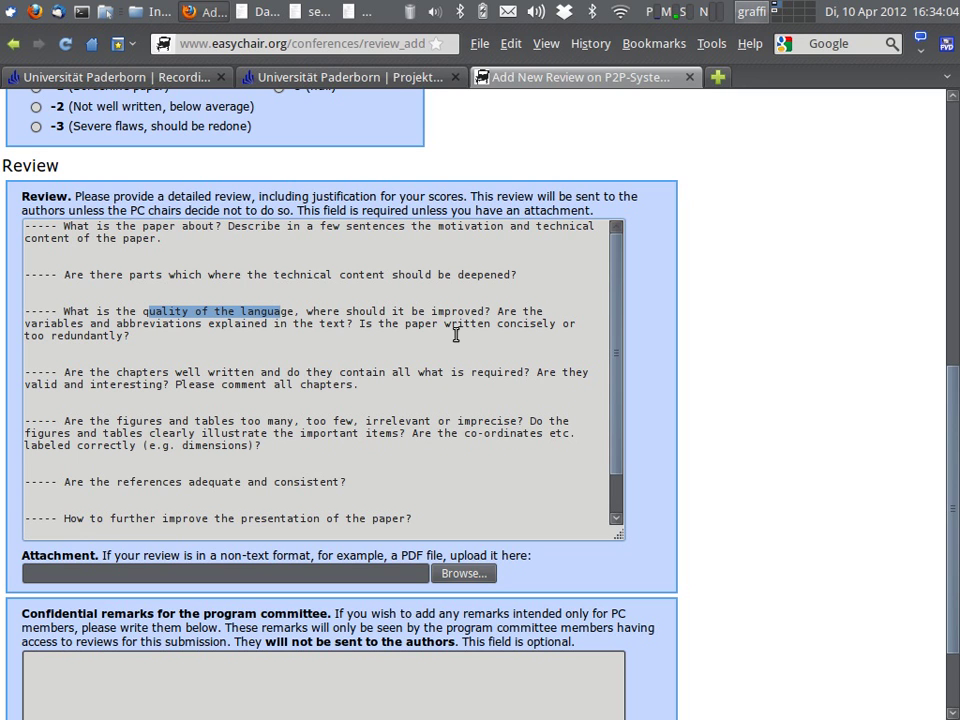
click(254, 311)
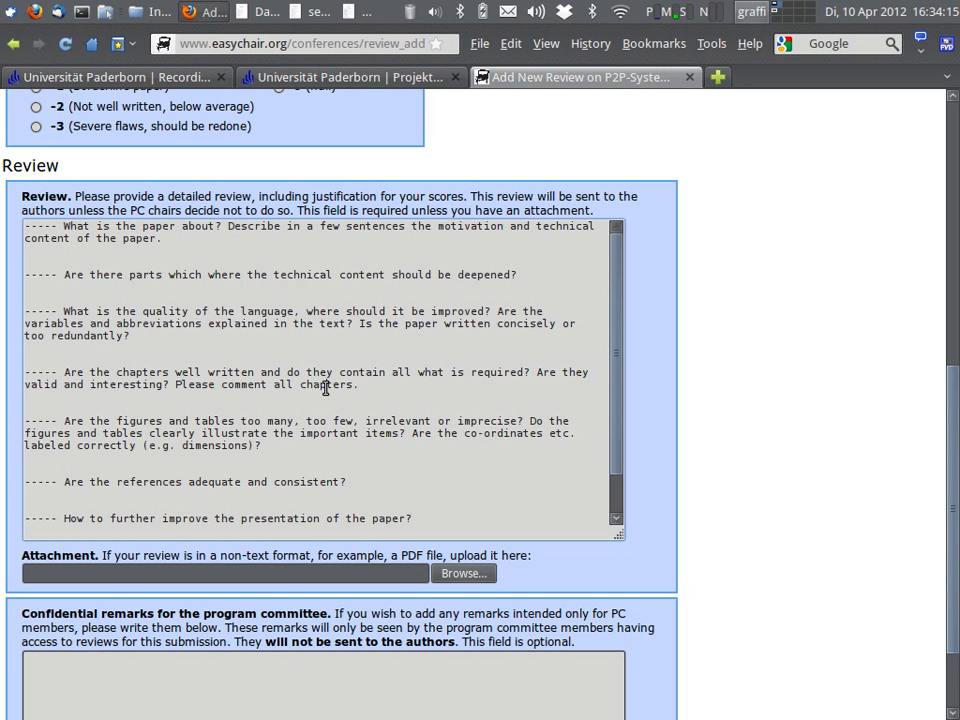
Examine the remaining review questions, the attachment and confidential remarks fields, and the form's introductory instructions.
click(135, 412)
scroll(620, 420, down, 2)
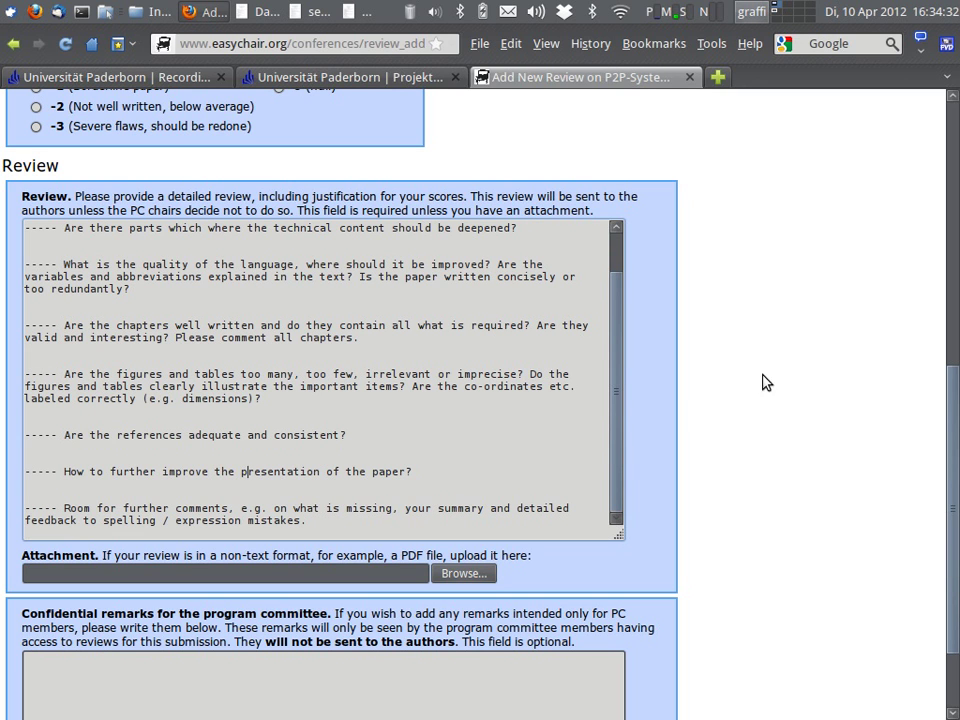
drag(951, 386, 956, 453)
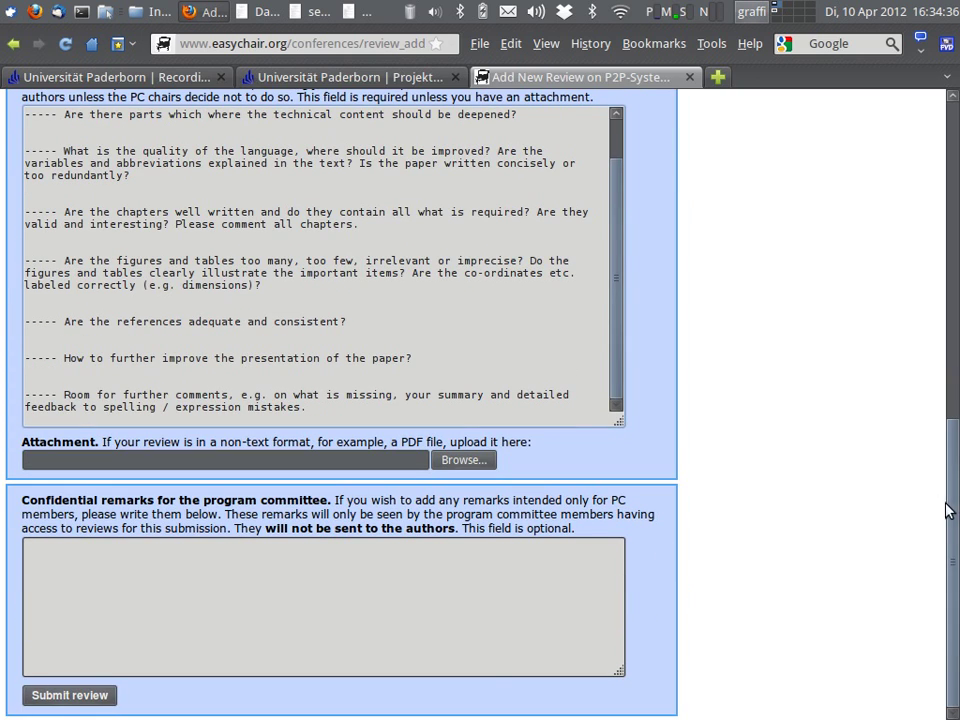
drag(948, 510, 955, 192)
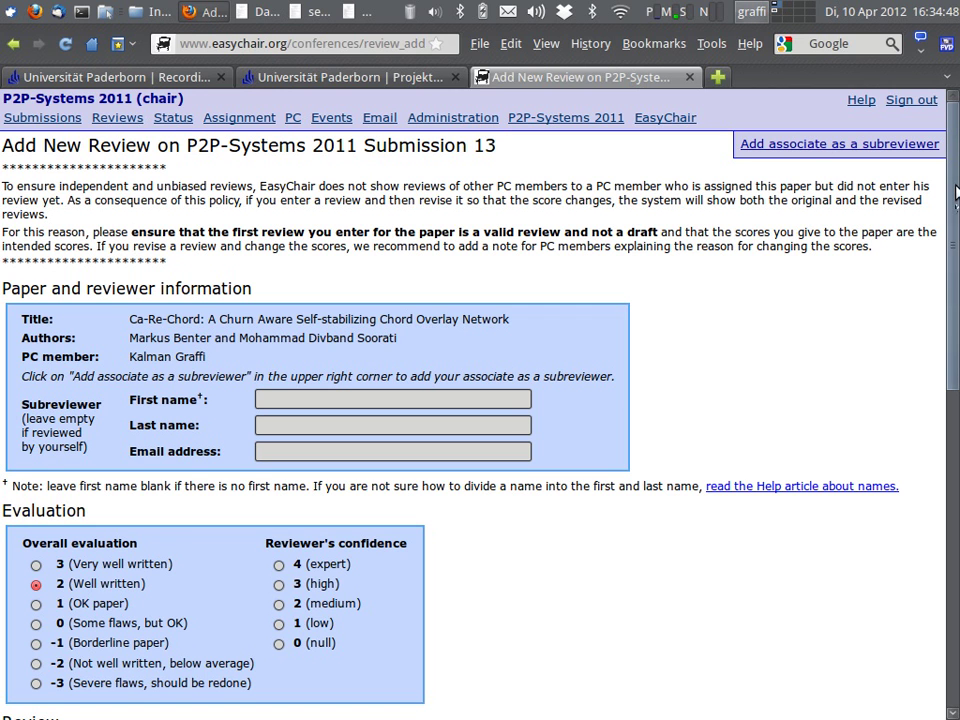
Open the new submission form from the P2P-Systems 2011 submissions list and look over the options available to the chair.
click(33, 116)
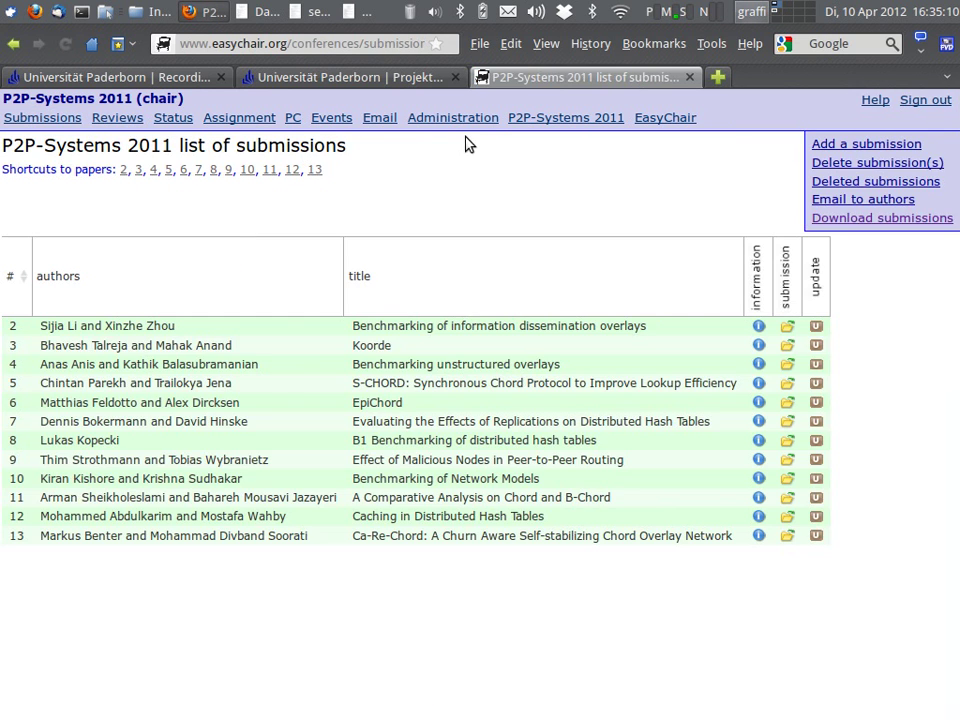
click(870, 144)
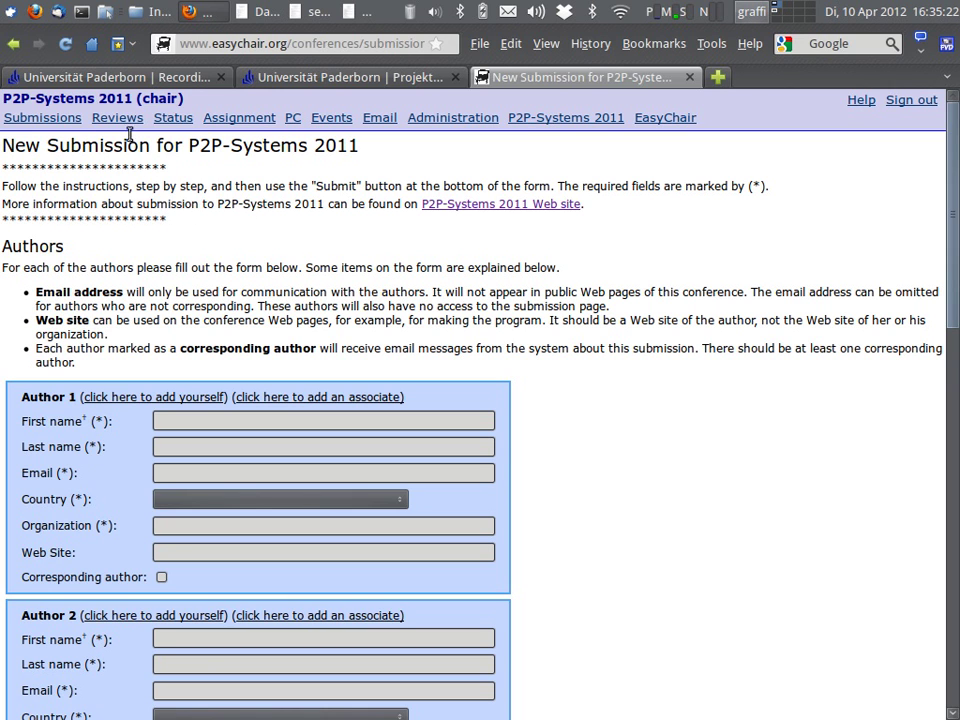
mouse_move(110, 121)
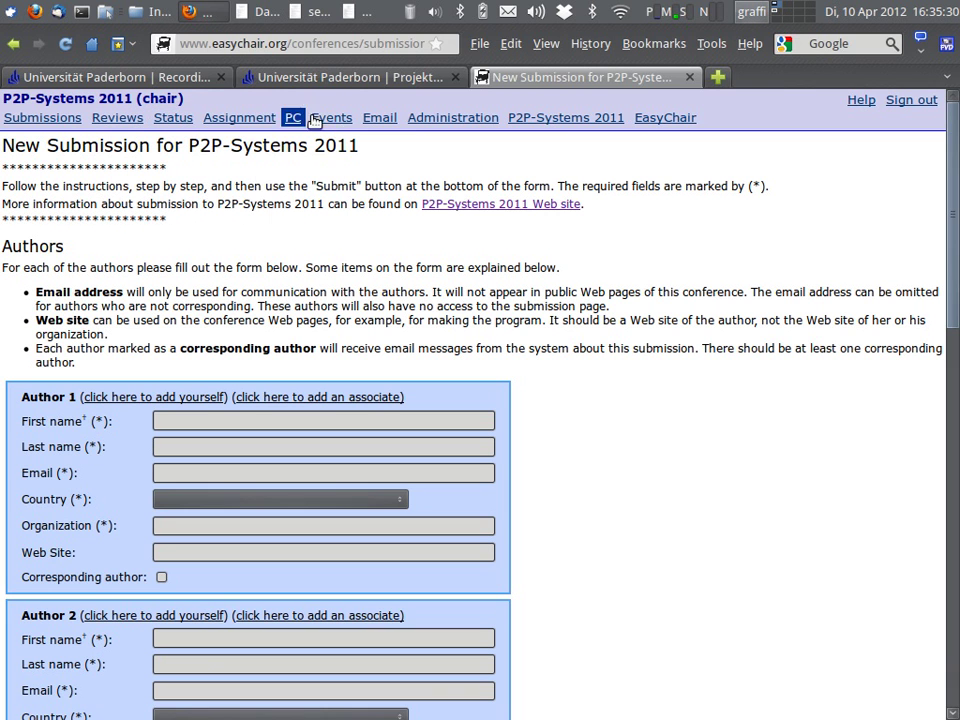
mouse_move(460, 118)
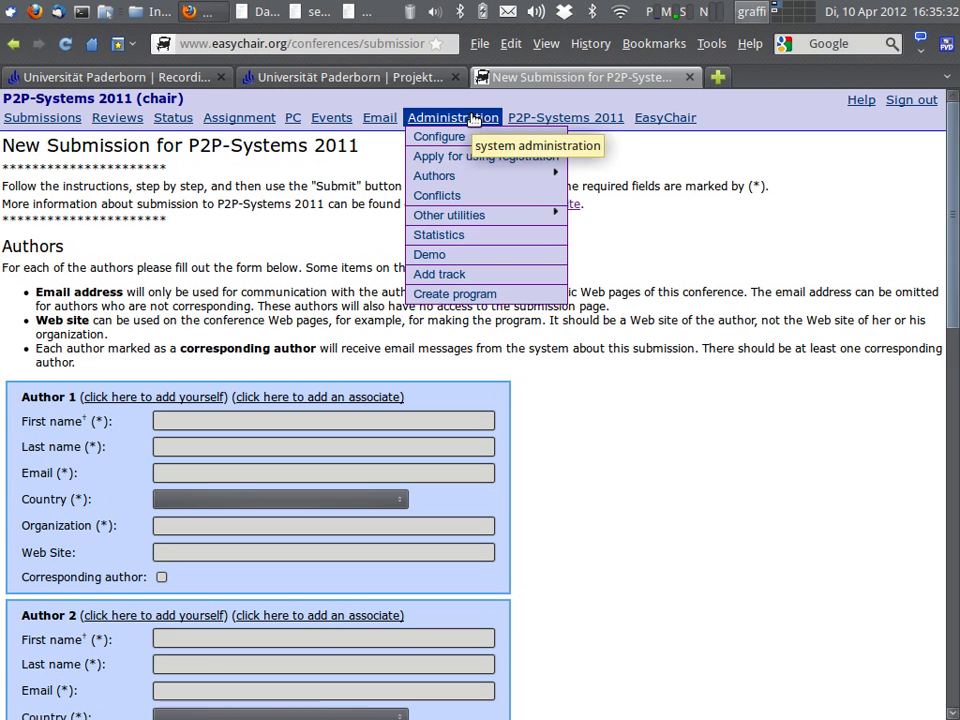
mouse_move(618, 120)
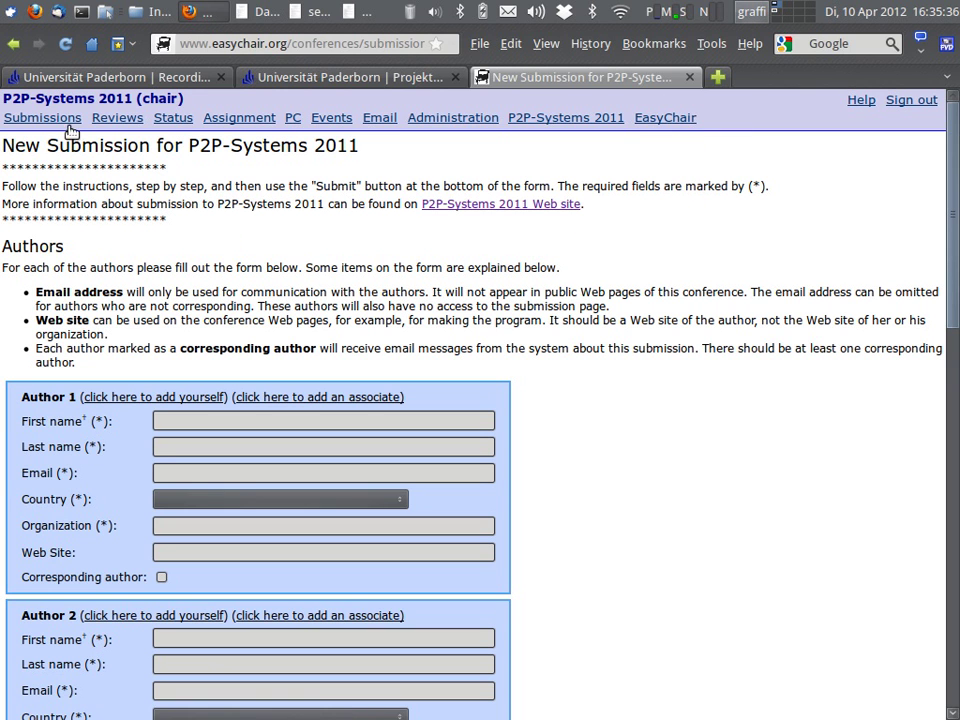
Open the P2P-Systems 2011 program committee list, log in as its last listed member and go to that member's submissions.
click(292, 118)
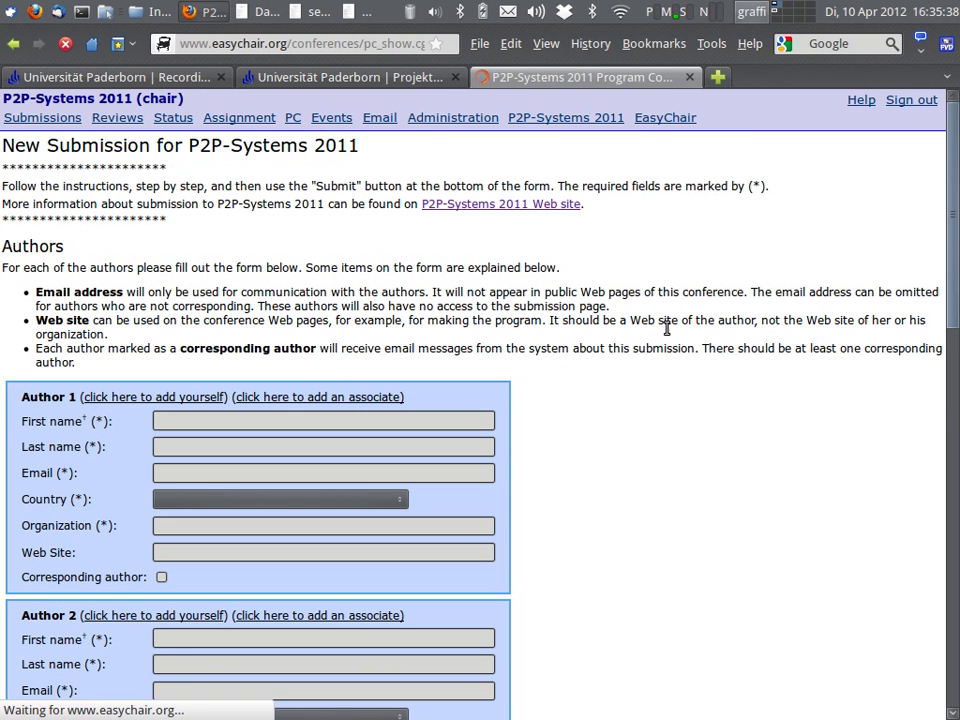
scroll(505, 560, down, 5)
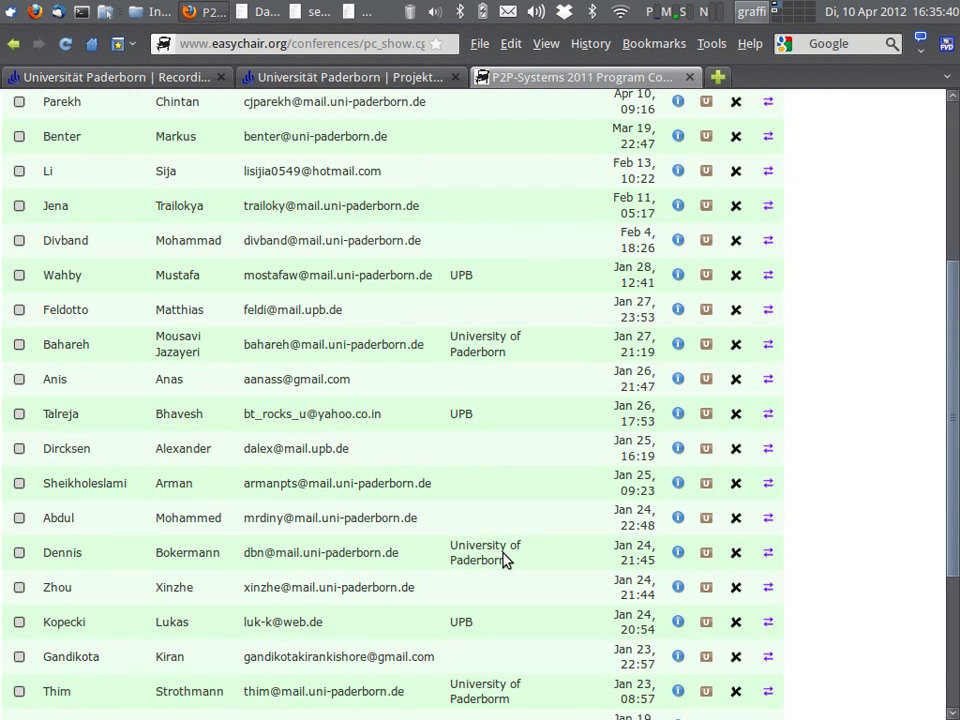
scroll(505, 560, down, 4)
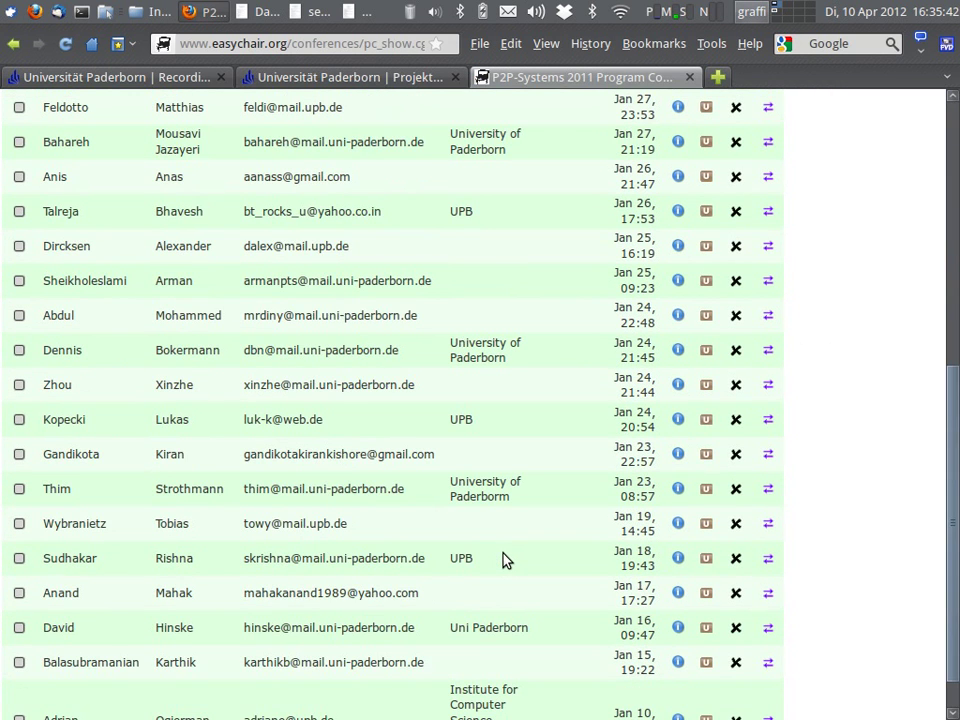
scroll(505, 560, down, 1)
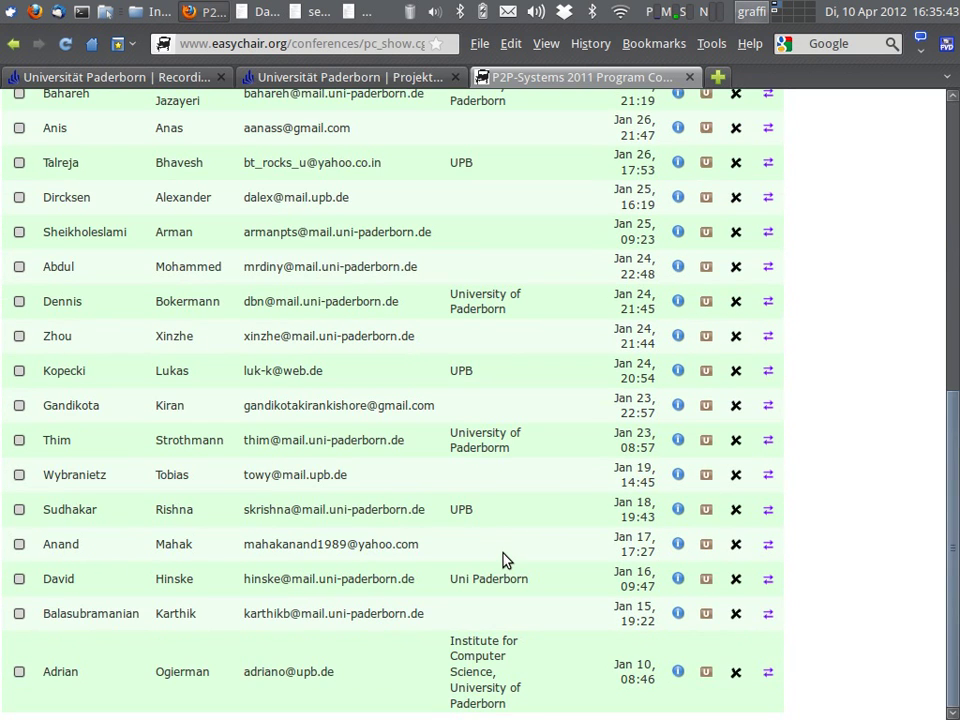
click(768, 681)
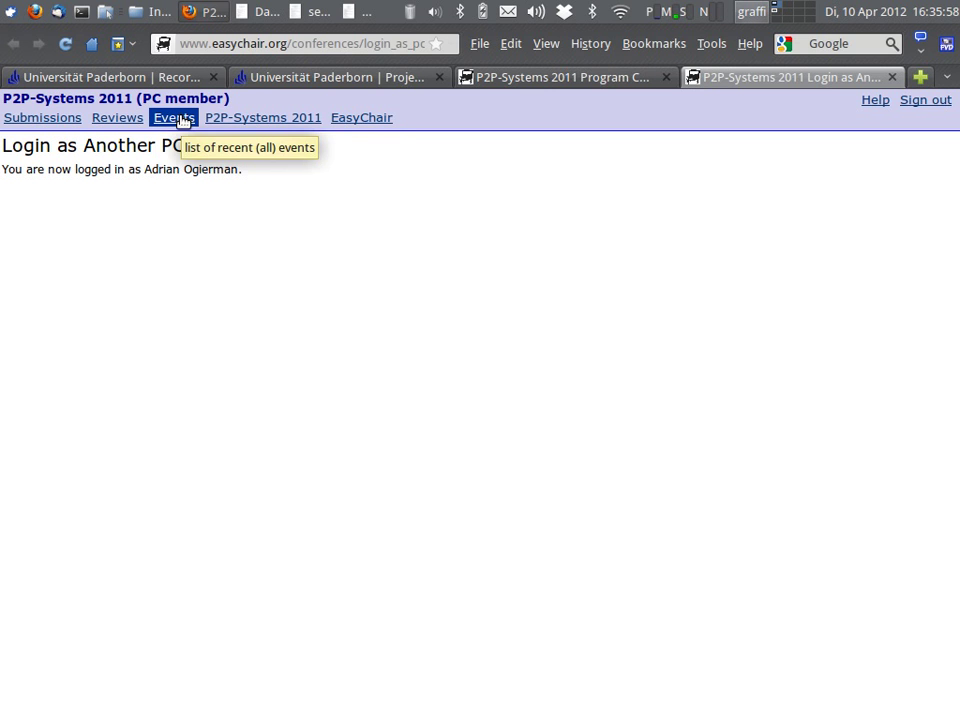
click(46, 120)
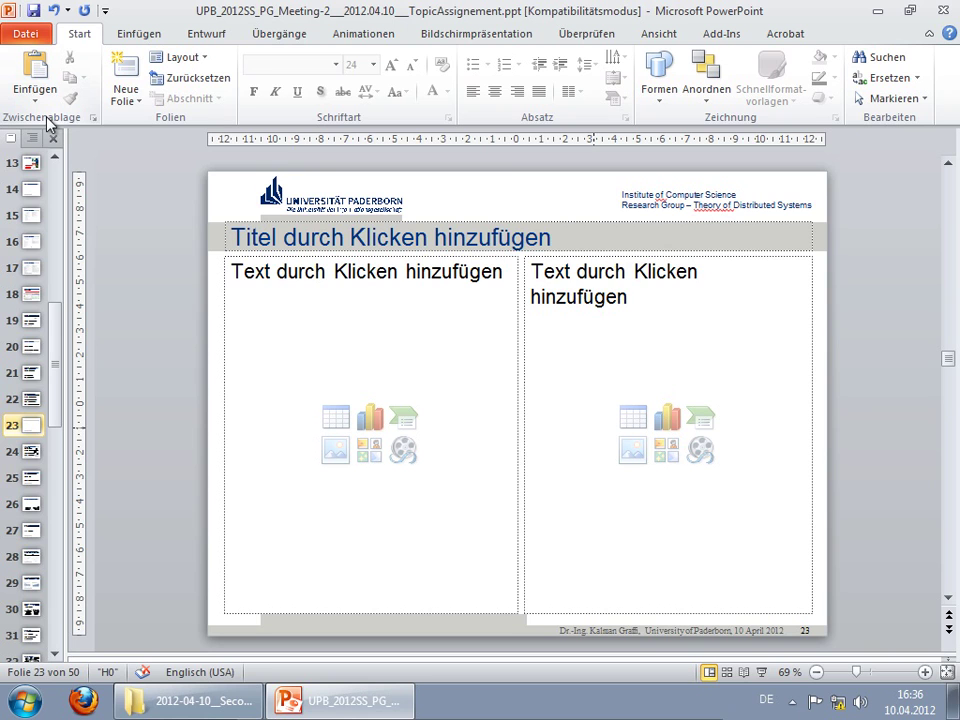
Switch to the PowerPoint presentation and present slide 22, "Reviewing as PC Member".
key(shift+F5)
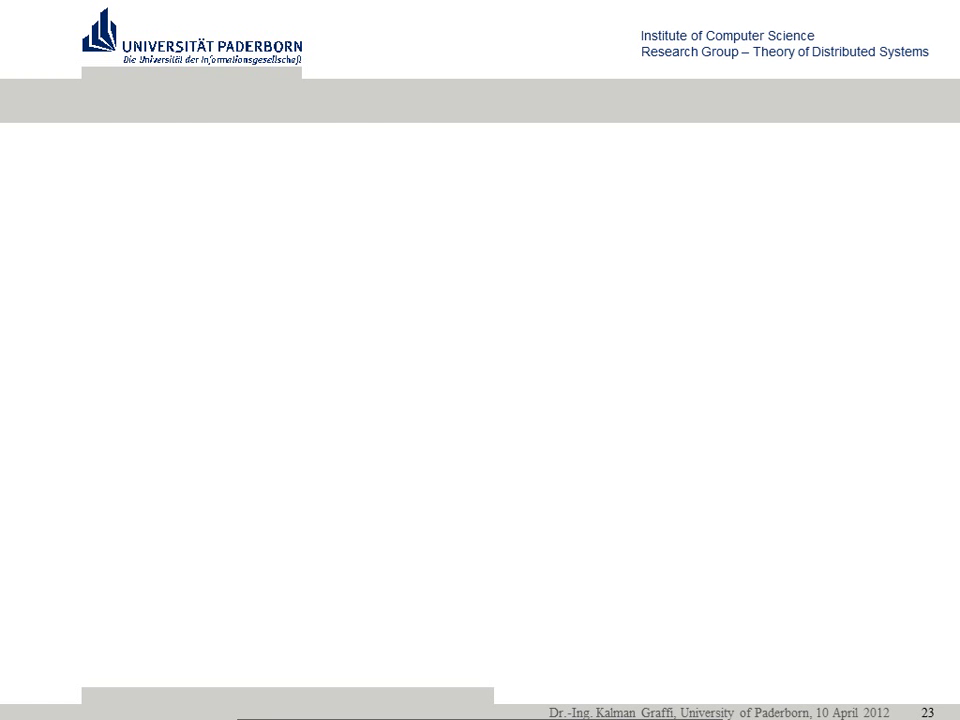
key(Left)
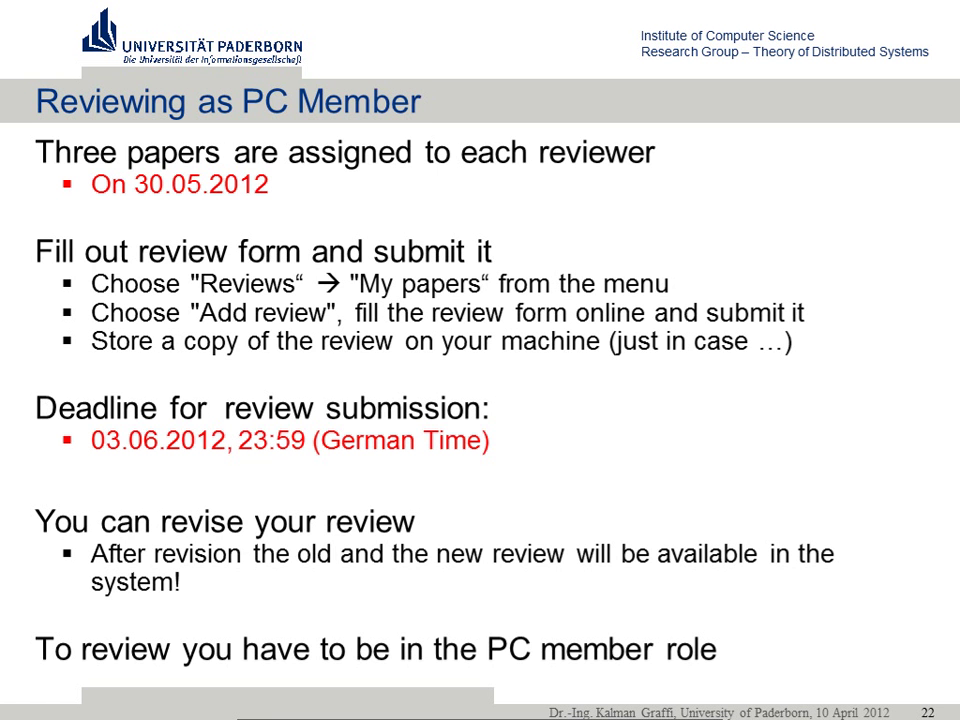